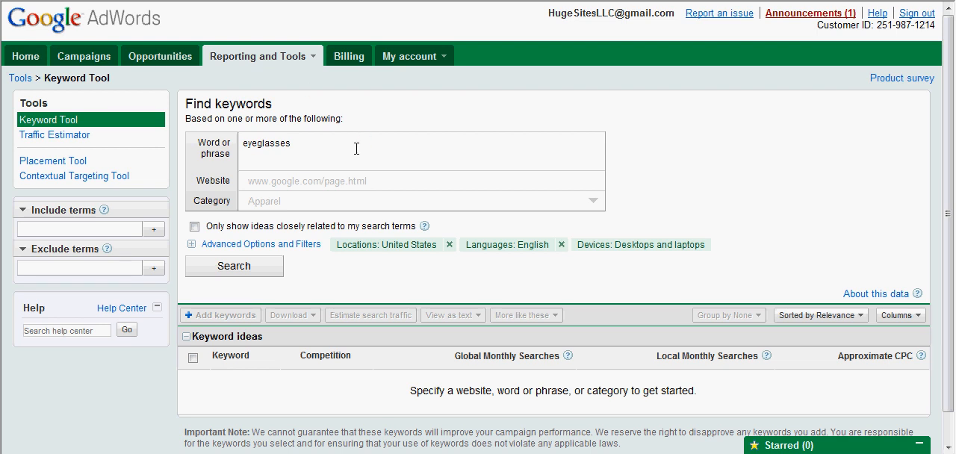
- Copy "eye protection" from the introduction of Wikipedia's Glasses article into the AdWords Keyword Tool's phrase list, below "eyeglasses"
{"action": "double_click", "coordinate": [261, 139]}
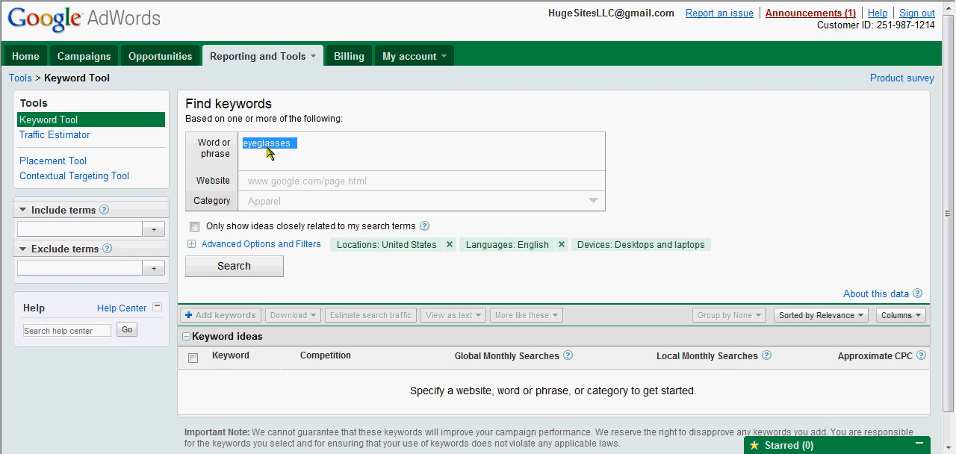
{"action": "left_click", "coordinate": [269, 146]}
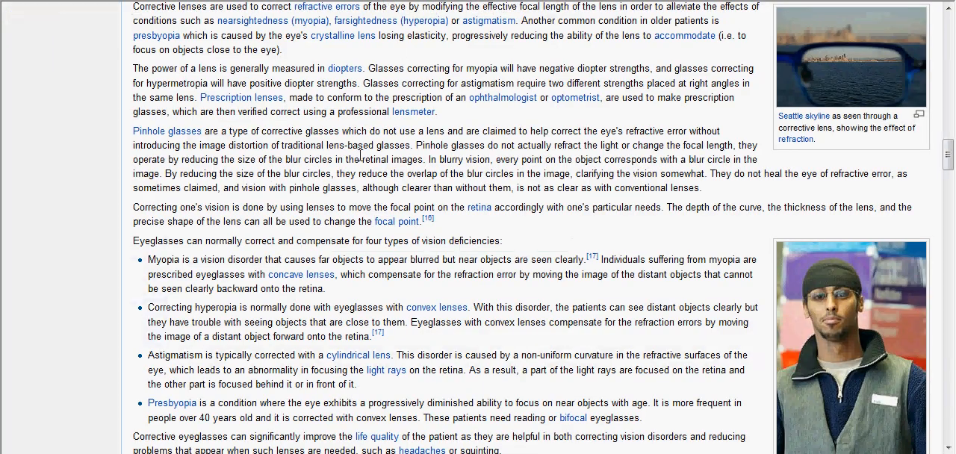
{"action": "scroll", "coordinate": [360, 161], "scroll_direction": "up", "scroll_amount": 15}
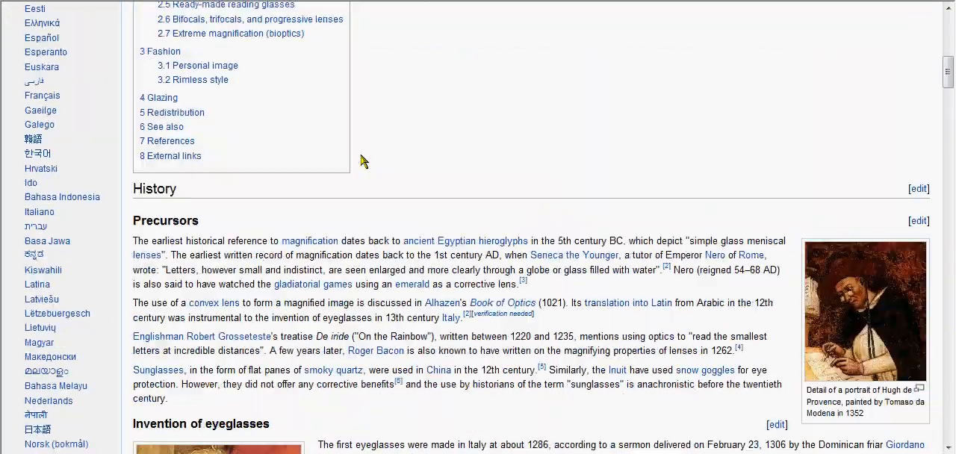
{"action": "scroll", "coordinate": [361, 160], "scroll_direction": "up", "scroll_amount": 8}
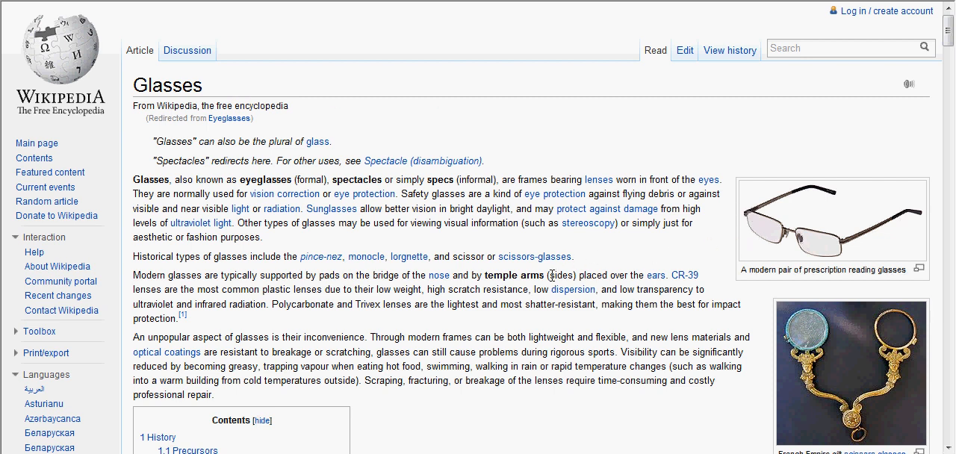
{"action": "left_click_drag", "start_coordinate": [538, 193], "coordinate": [528, 195]}
{"action": "key", "text": "ctrl+c"}
{"action": "left_click", "coordinate": [527, 195]}
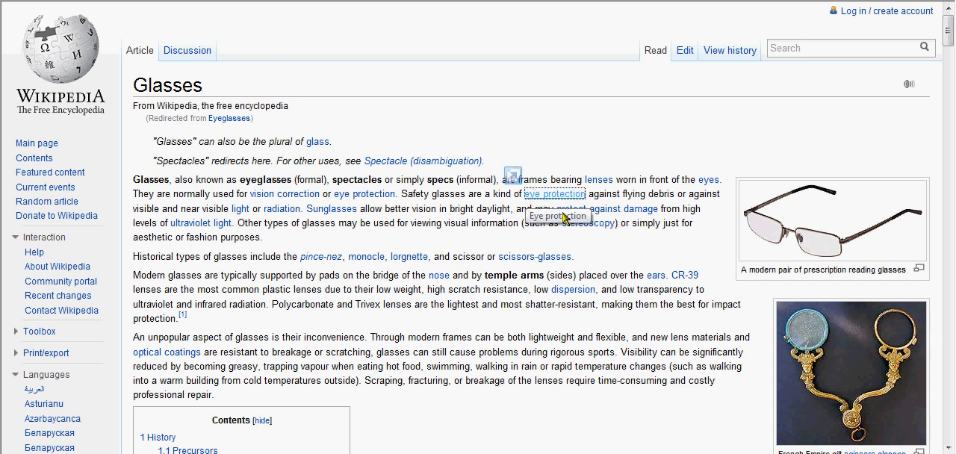
{"action": "right_click", "coordinate": [529, 195]}
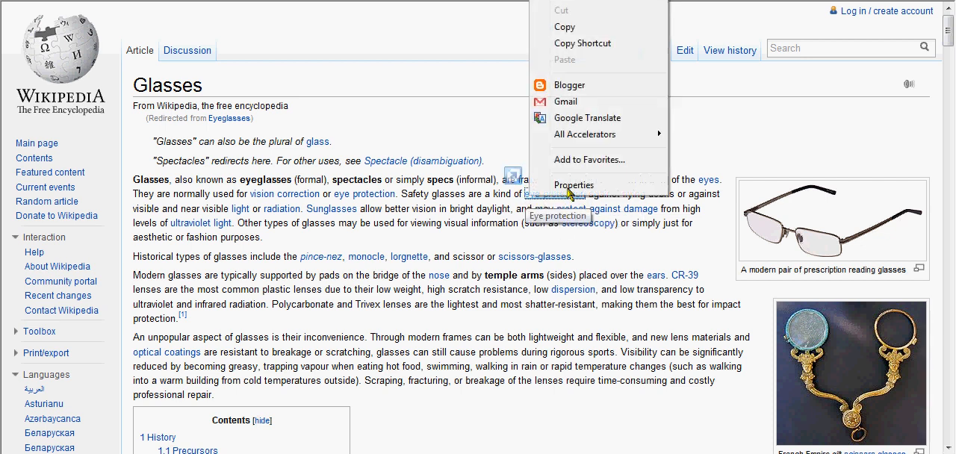
{"action": "left_click", "coordinate": [591, 39]}
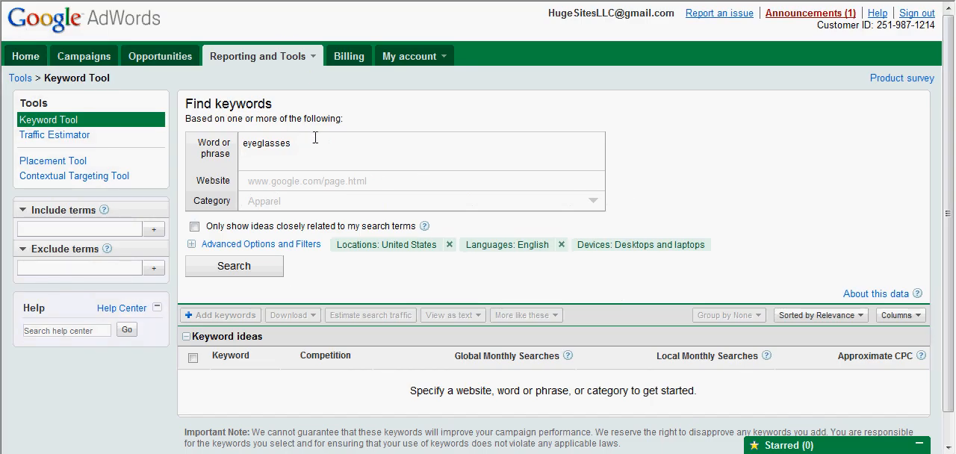
{"action": "key", "text": "ctrl+v"}
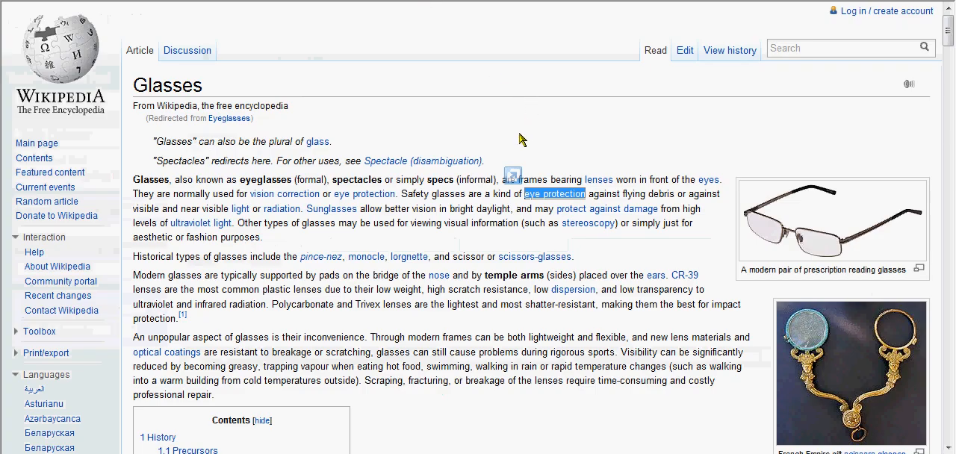
- Copy "Sunglasses" from the Wikipedia article's introduction and add it on its own line in the Keyword Tool's phrase list
{"action": "scroll", "coordinate": [519, 133], "scroll_direction": "down", "scroll_amount": 3}
{"action": "scroll", "coordinate": [519, 133], "scroll_direction": "up", "scroll_amount": 3}
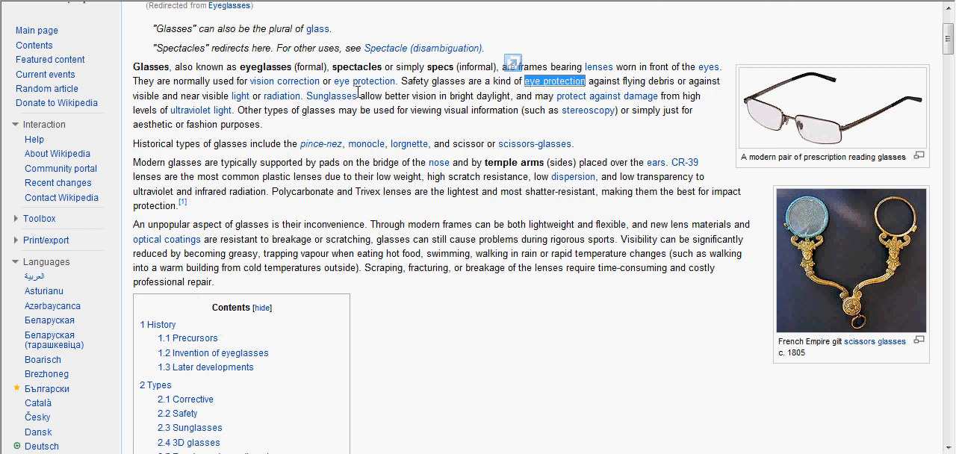
{"action": "left_click_drag", "start_coordinate": [359, 95], "coordinate": [312, 100]}
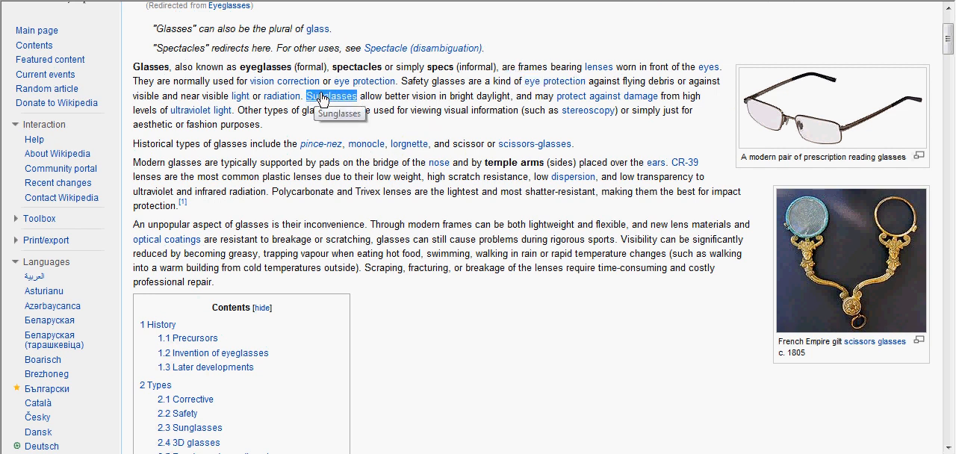
{"action": "right_click", "coordinate": [321, 96]}
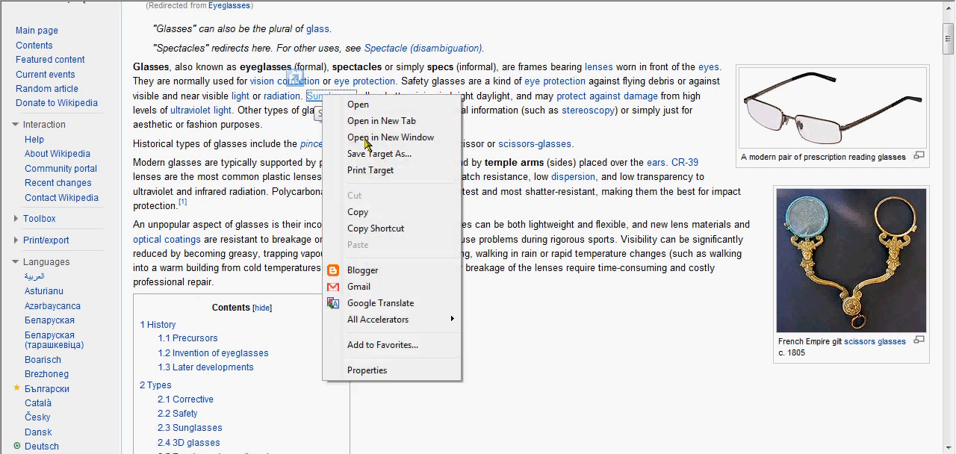
{"action": "left_click", "coordinate": [358, 212]}
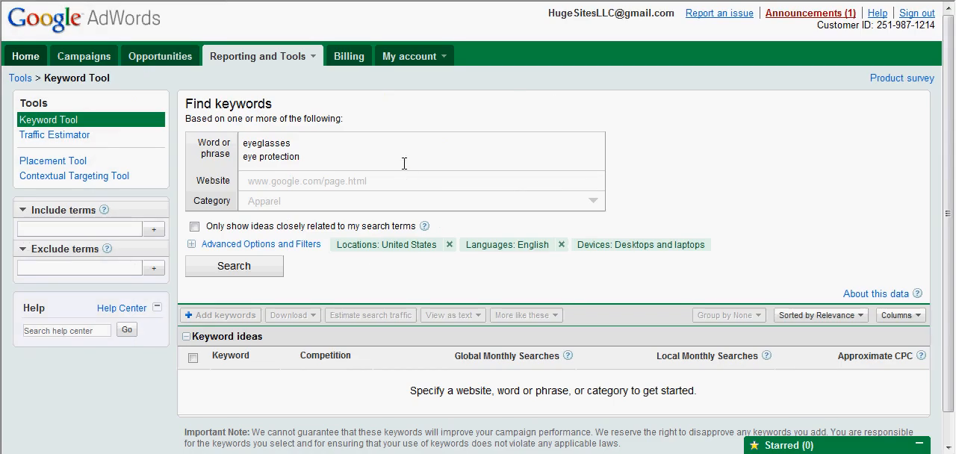
{"action": "left_click", "coordinate": [404, 164]}
{"action": "key", "text": "Return"}
{"action": "key", "text": "ctrl+v"}
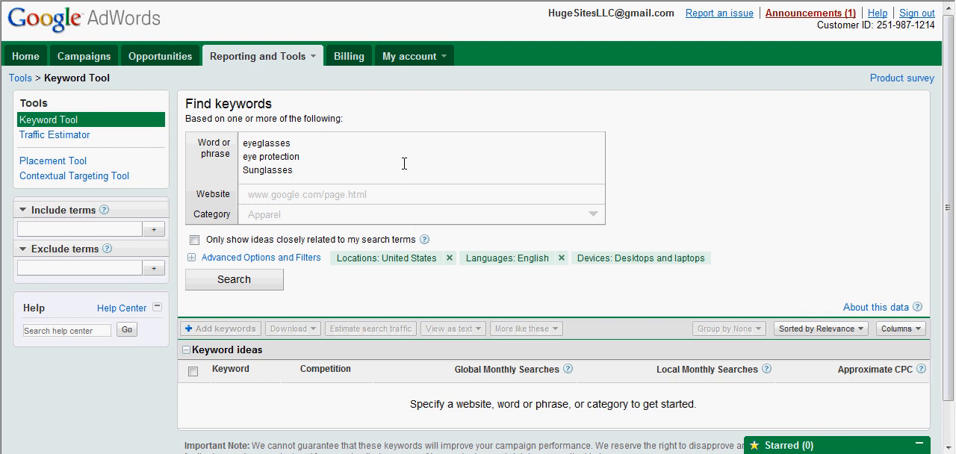
{"action": "key", "text": "Return"}
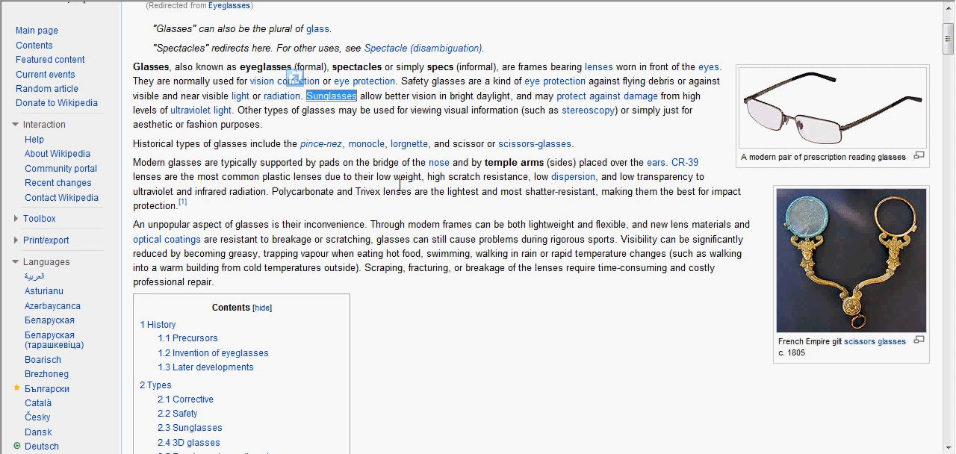
- Look through the Wikipedia article's introduction, contents and History section for more terms related to eyeglasses
{"action": "left_click", "coordinate": [401, 185]}
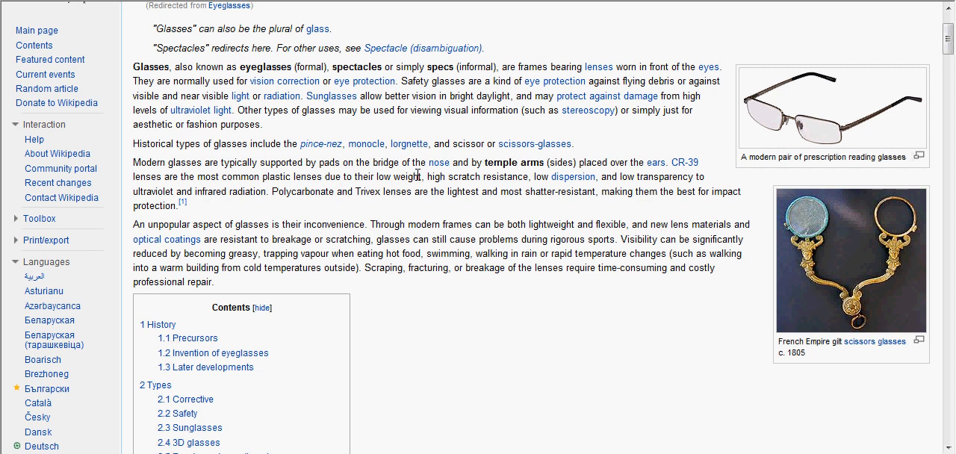
{"action": "scroll", "coordinate": [433, 173], "scroll_direction": "down", "scroll_amount": 3}
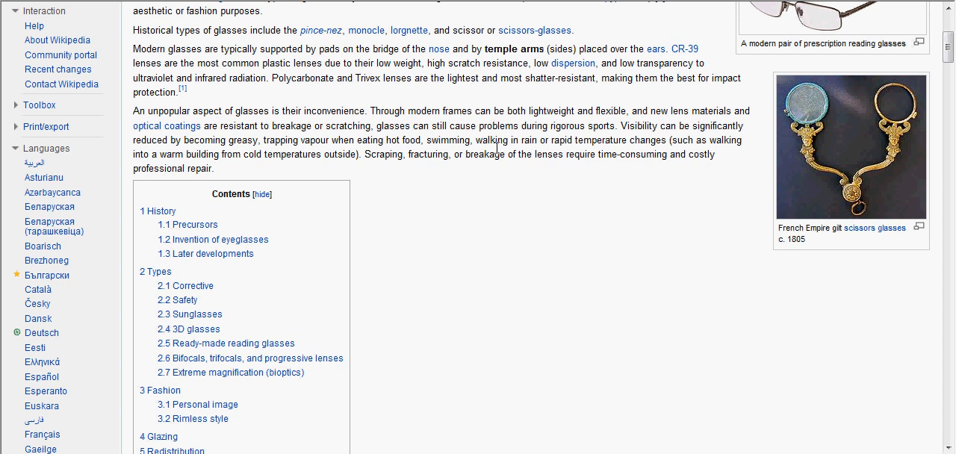
{"action": "scroll", "coordinate": [499, 154], "scroll_direction": "down", "scroll_amount": 15}
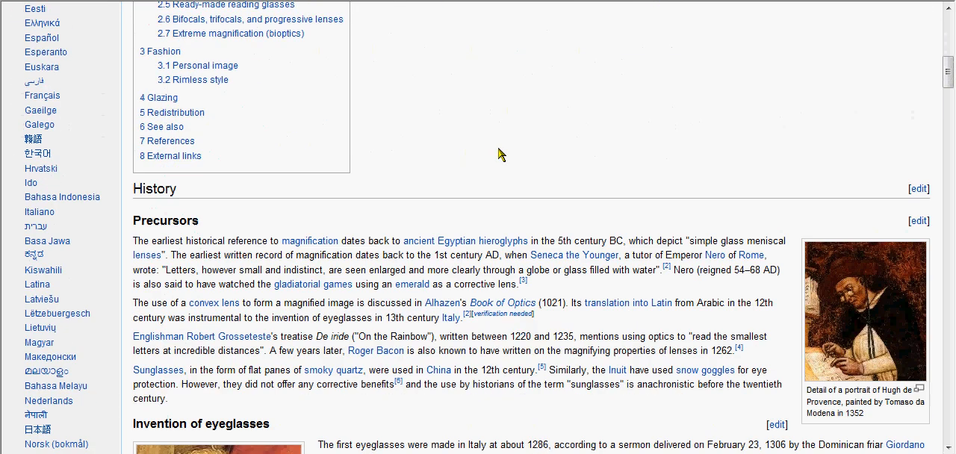
{"action": "scroll", "coordinate": [498, 150], "scroll_direction": "up", "scroll_amount": 3}
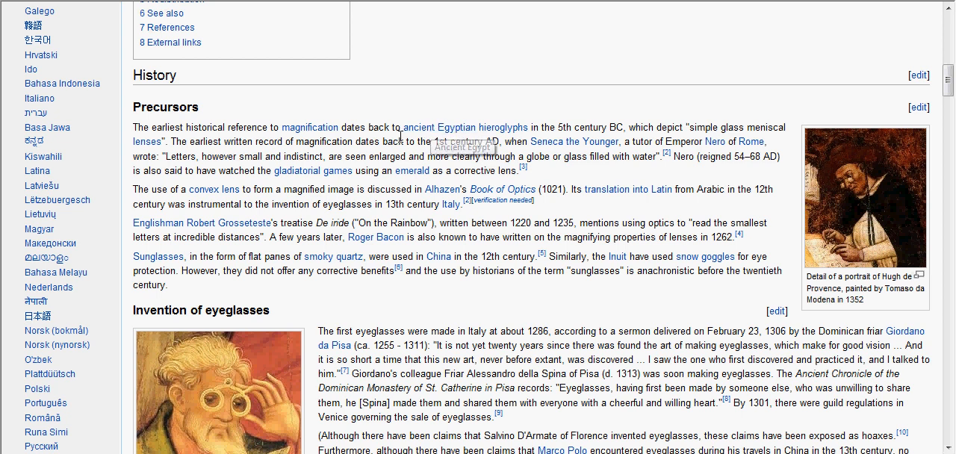
{"action": "scroll", "coordinate": [417, 153], "scroll_direction": "down", "scroll_amount": 3}
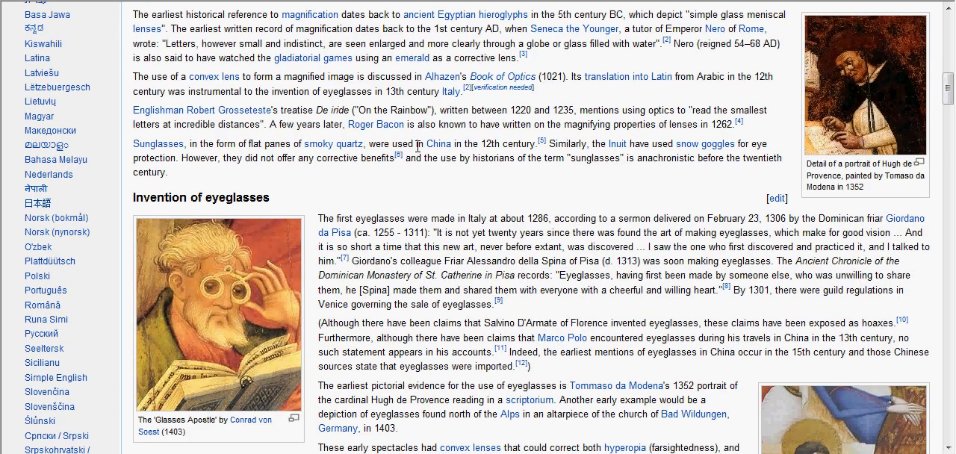
{"action": "scroll", "coordinate": [418, 146], "scroll_direction": "down", "scroll_amount": 3}
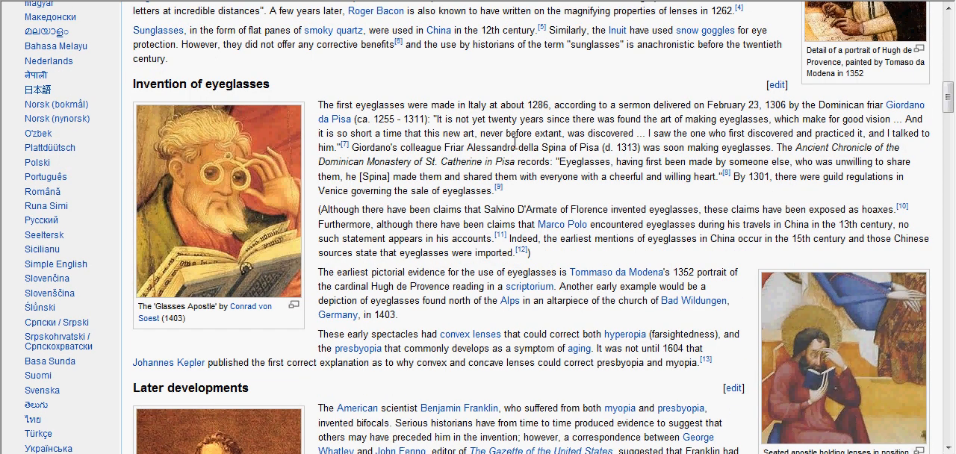
{"action": "scroll", "coordinate": [515, 144], "scroll_direction": "down", "scroll_amount": 3}
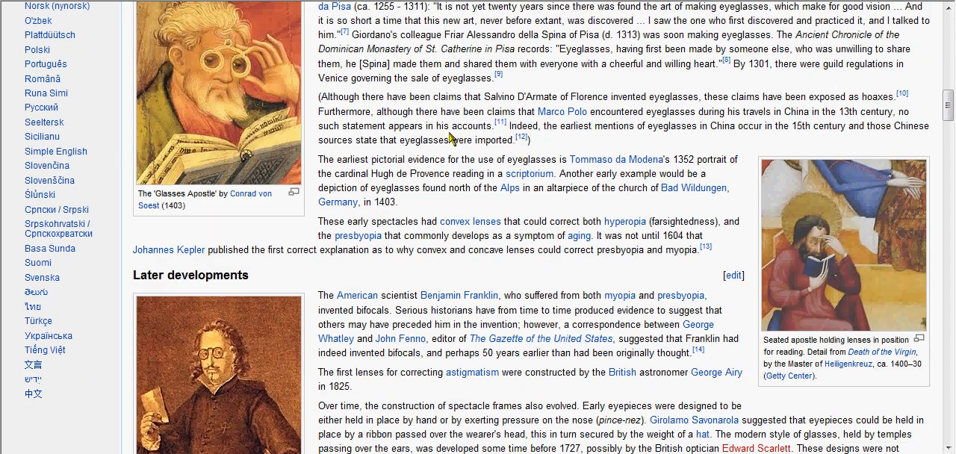
{"action": "scroll", "coordinate": [451, 137], "scroll_direction": "down", "scroll_amount": 3}
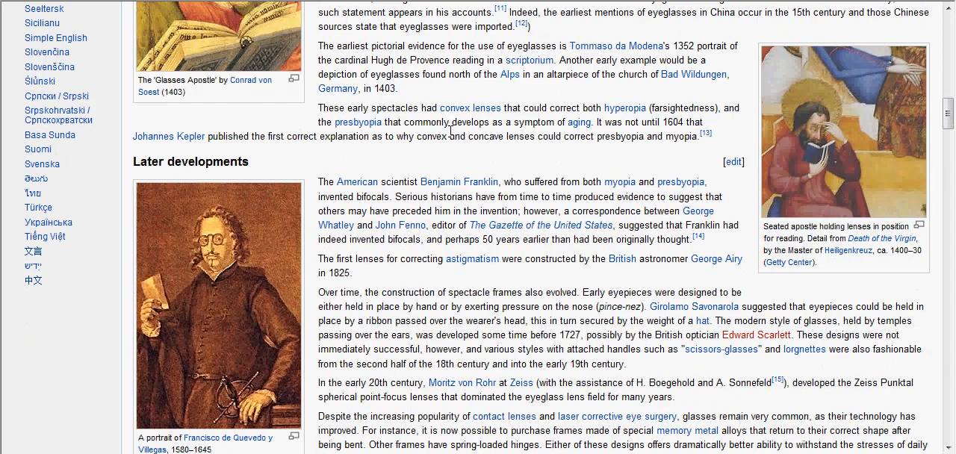
{"action": "scroll", "coordinate": [451, 132], "scroll_direction": "down", "scroll_amount": 3}
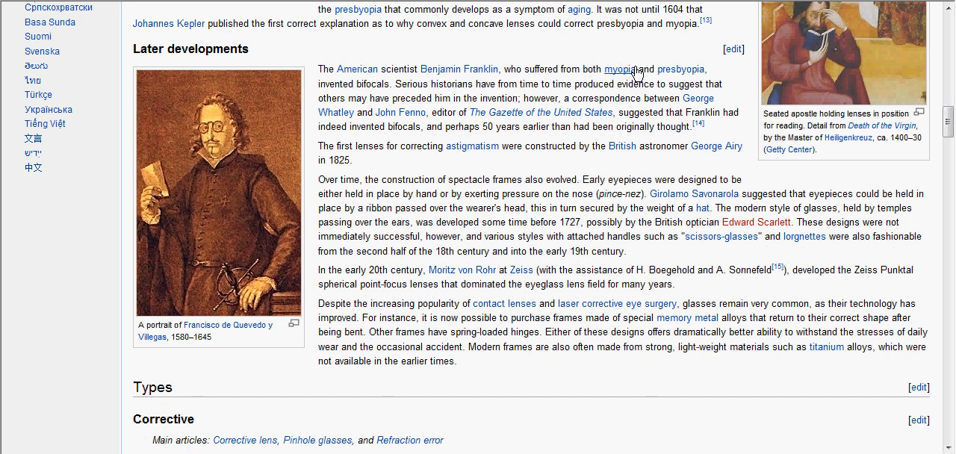
- Copy "myopia" from the article's Later developments section and add it on its own line in the Keyword Tool's phrase list
{"action": "double_click", "coordinate": [613, 70]}
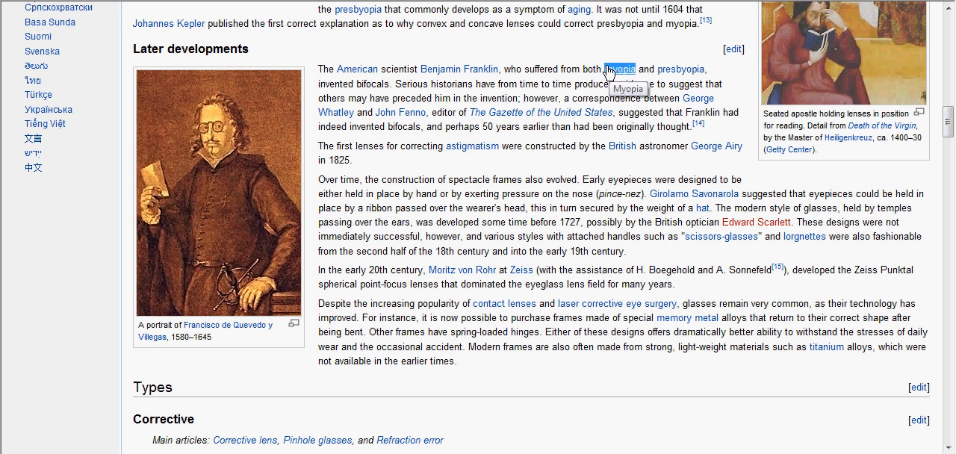
{"action": "right_click", "coordinate": [610, 70]}
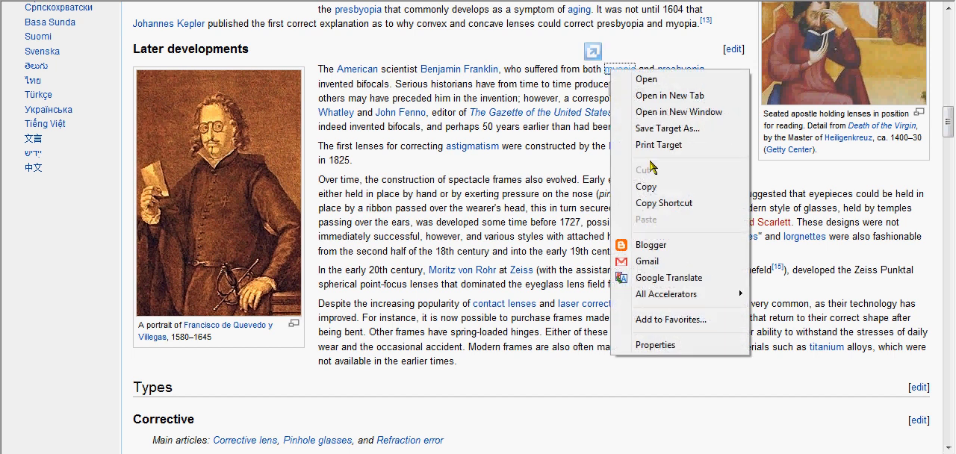
{"action": "left_click", "coordinate": [649, 186]}
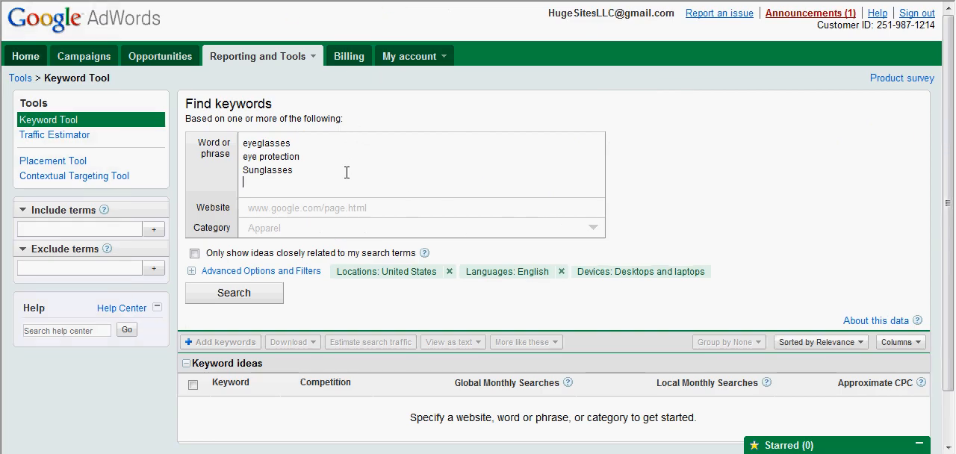
{"action": "key", "text": "ctrl+v"}
{"action": "key", "text": "Return"}
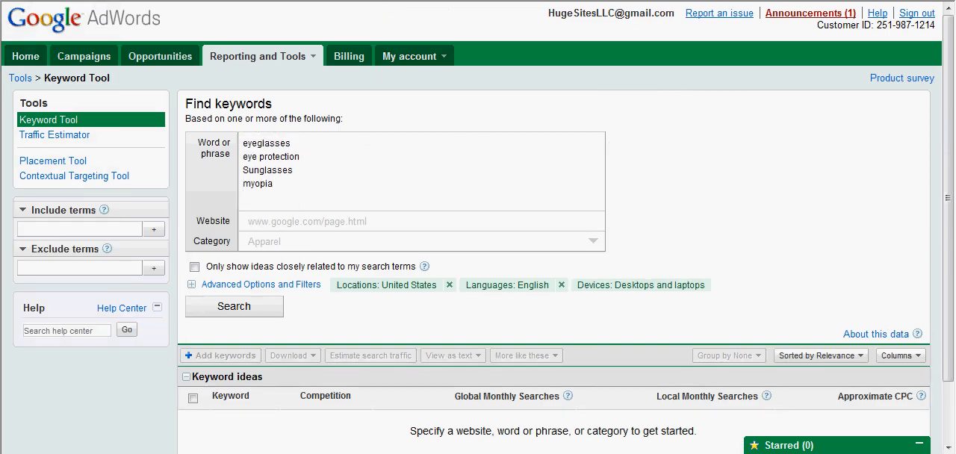
- Try to copy the "presbyopia" link from the Later developments section into the keyword list without selecting its text
{"action": "key", "text": "ctrl+Tab"}
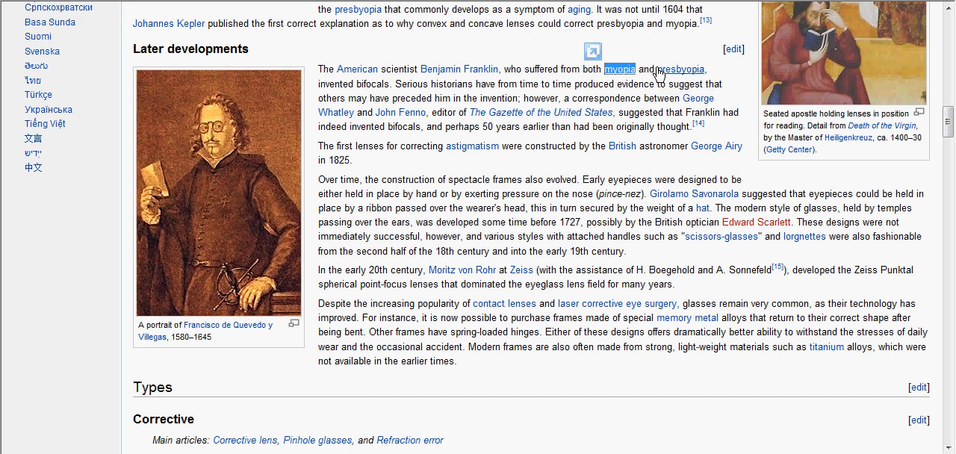
{"action": "right_click", "coordinate": [692, 70]}
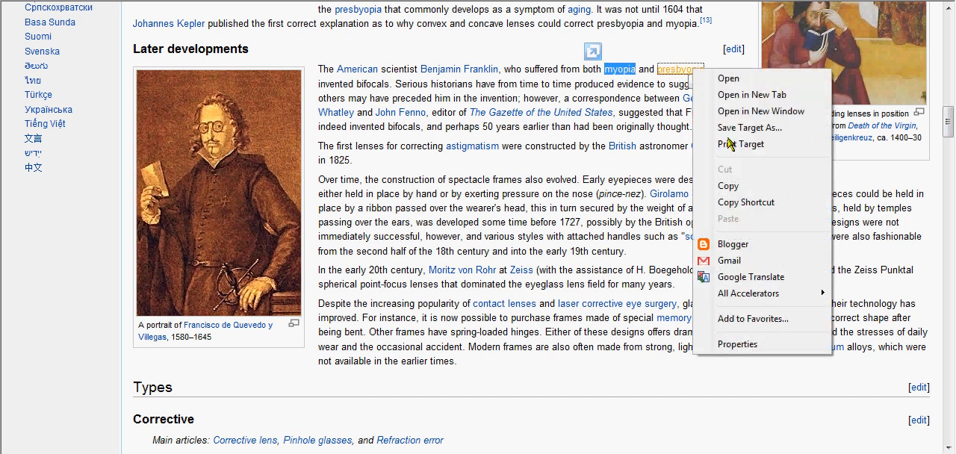
{"action": "left_click", "coordinate": [714, 185]}
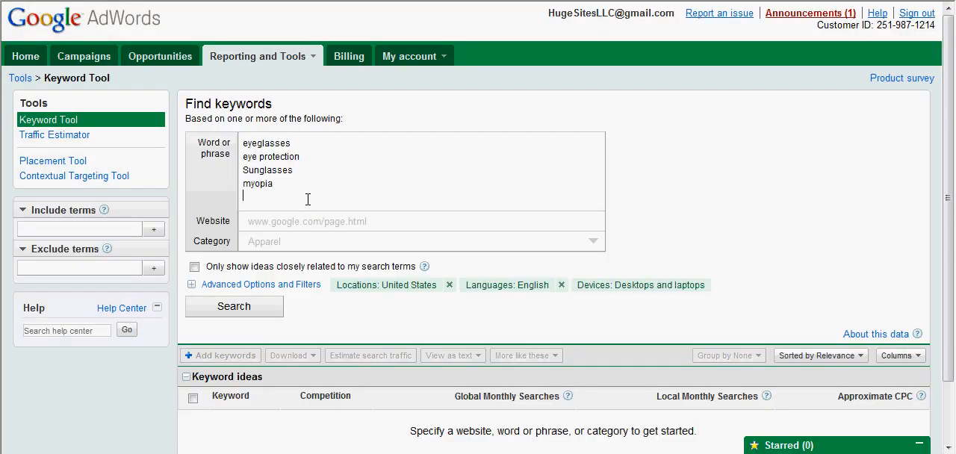
{"action": "key", "text": "ctrl+v"}
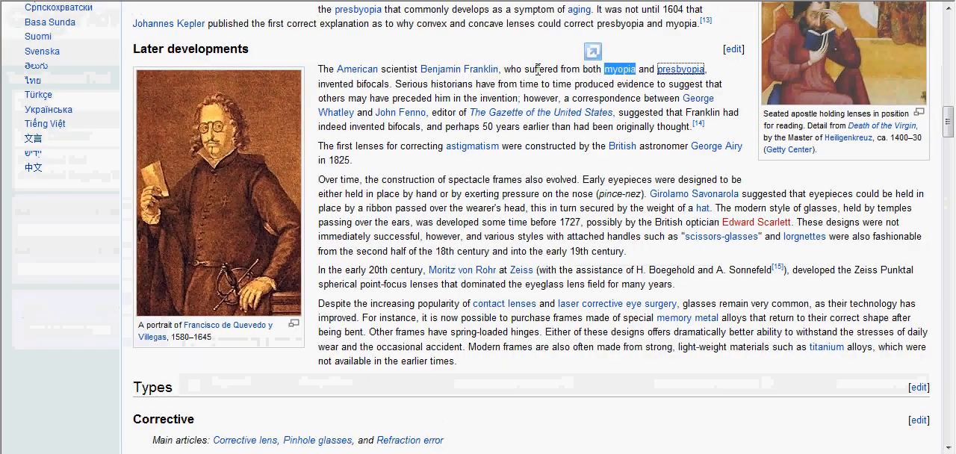
- Copy the selected text "presbyopia" from Later developments onto a new line below "myopia" without its comma, then return to the Wikipedia article
{"action": "left_click_drag", "start_coordinate": [711, 69], "coordinate": [658, 71]}
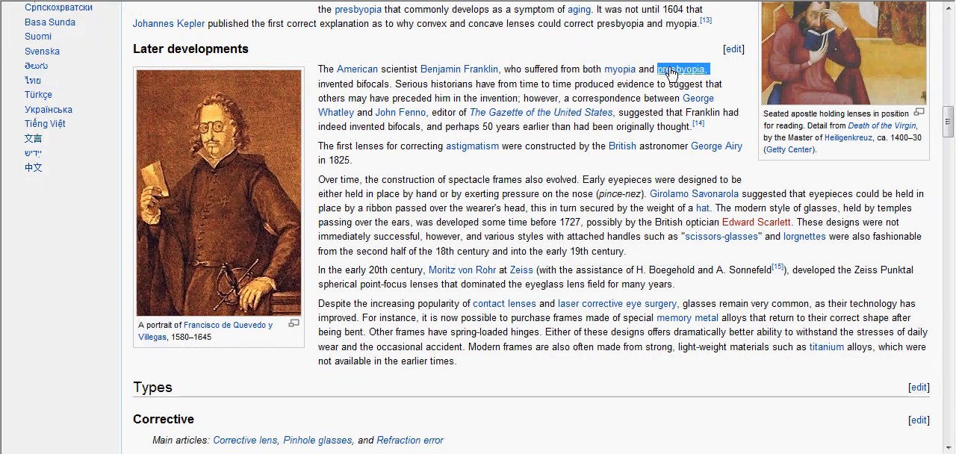
{"action": "right_click", "coordinate": [670, 73]}
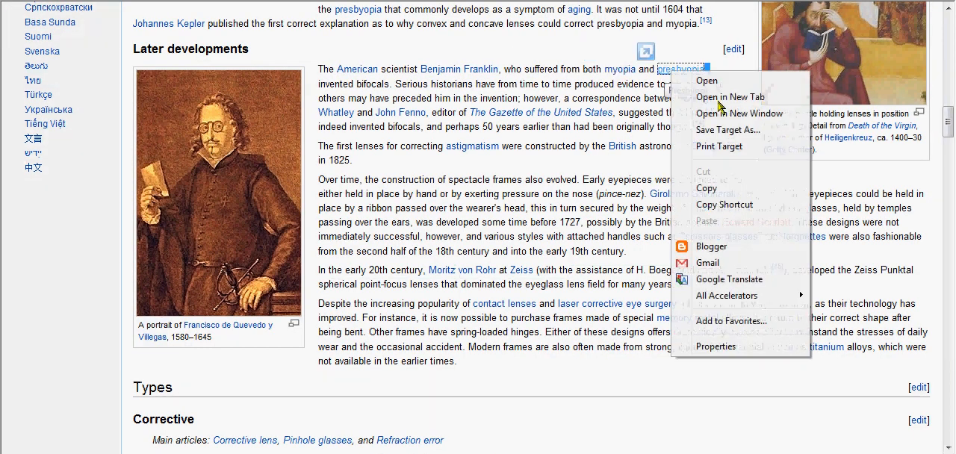
{"action": "left_click", "coordinate": [728, 193]}
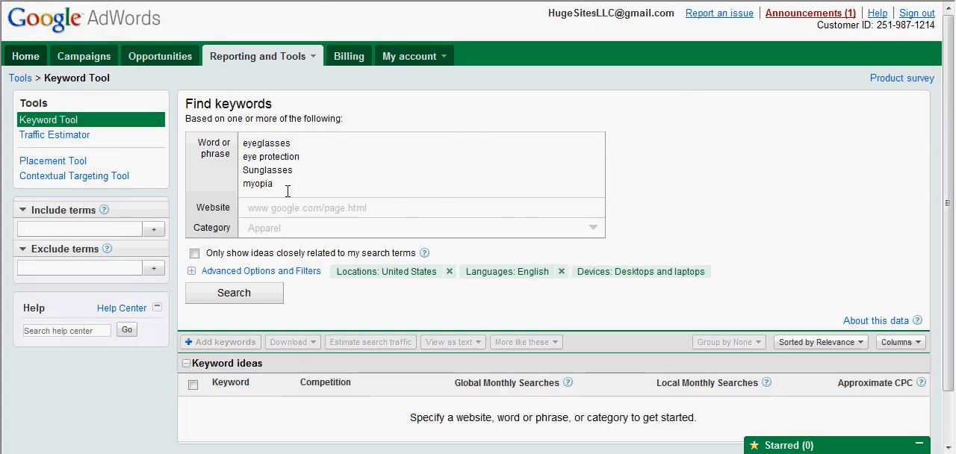
{"action": "left_click", "coordinate": [287, 191]}
{"action": "key", "text": "Return"}
{"action": "key", "text": "ctrl+v"}
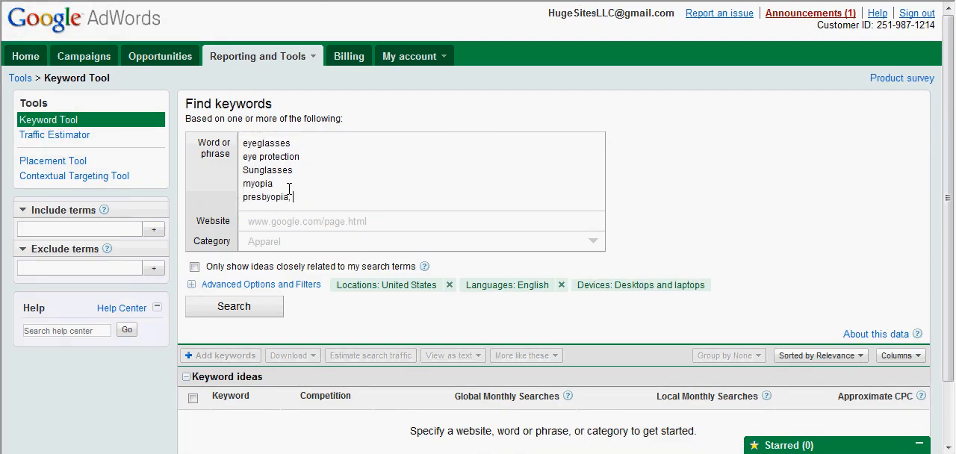
{"action": "key", "text": "Return"}
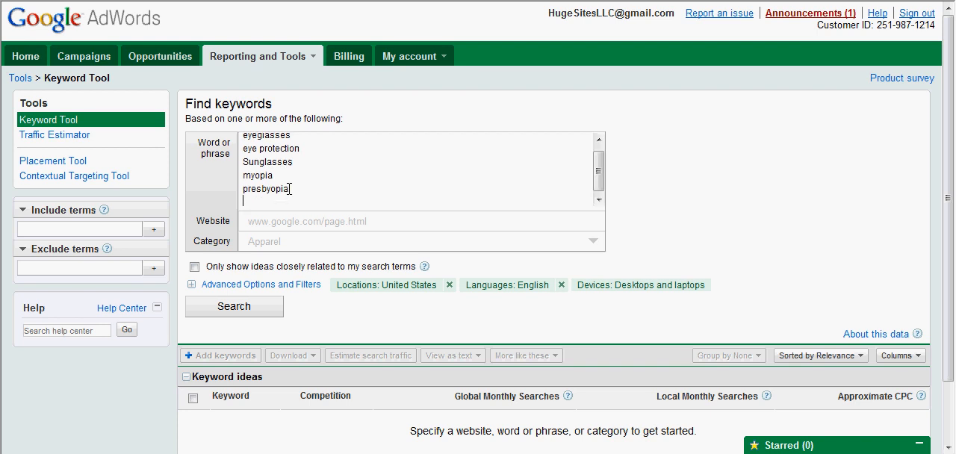
{"action": "key", "text": "ctrl+Tab"}
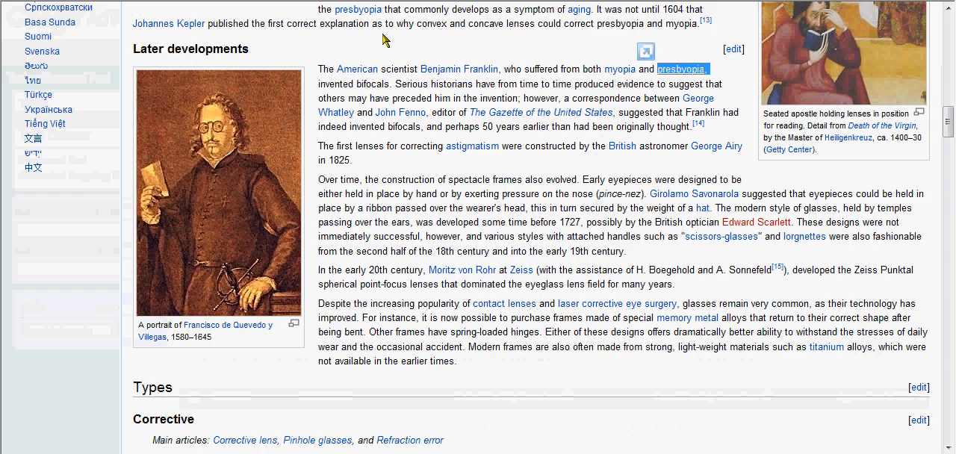
- Copy "refractive errors" from the article's Corrective section and add it on its own line below "presbyopia" in the Keyword Tool's phrase list
{"action": "scroll", "coordinate": [419, 93], "scroll_direction": "down", "scroll_amount": 5}
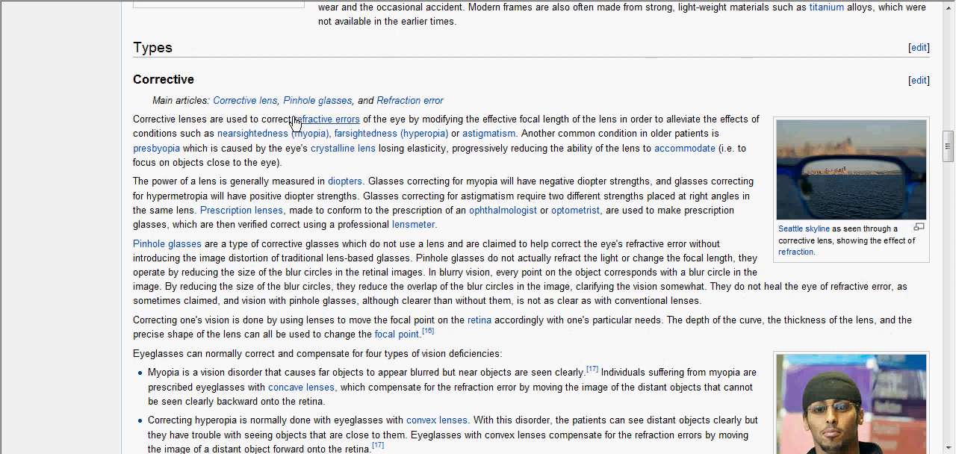
{"action": "left_click_drag", "start_coordinate": [291, 120], "coordinate": [358, 124]}
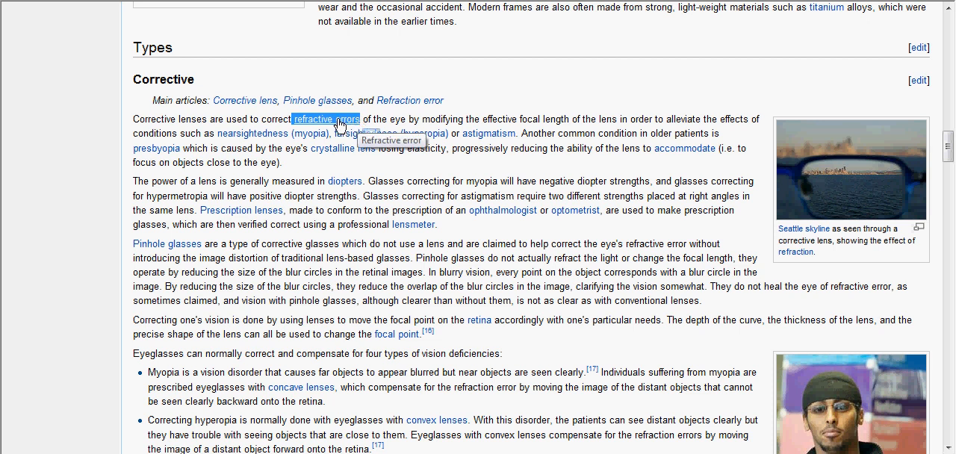
{"action": "right_click", "coordinate": [339, 123]}
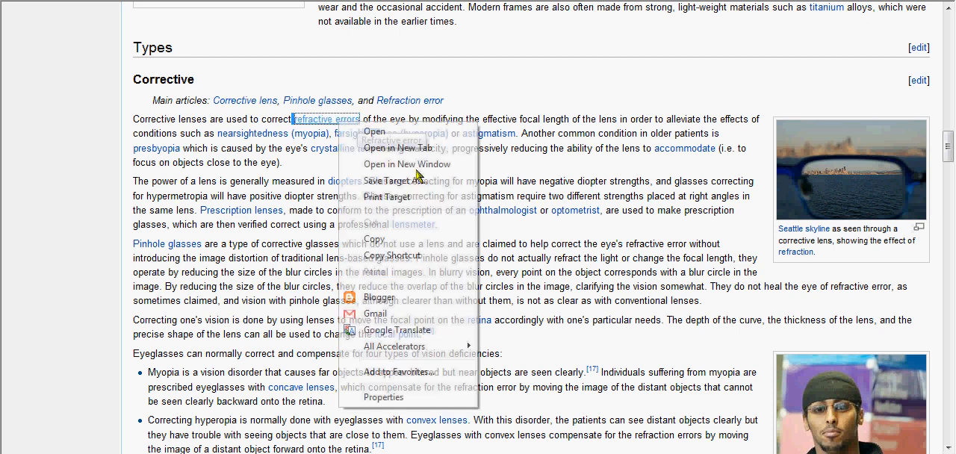
{"action": "left_click", "coordinate": [403, 239]}
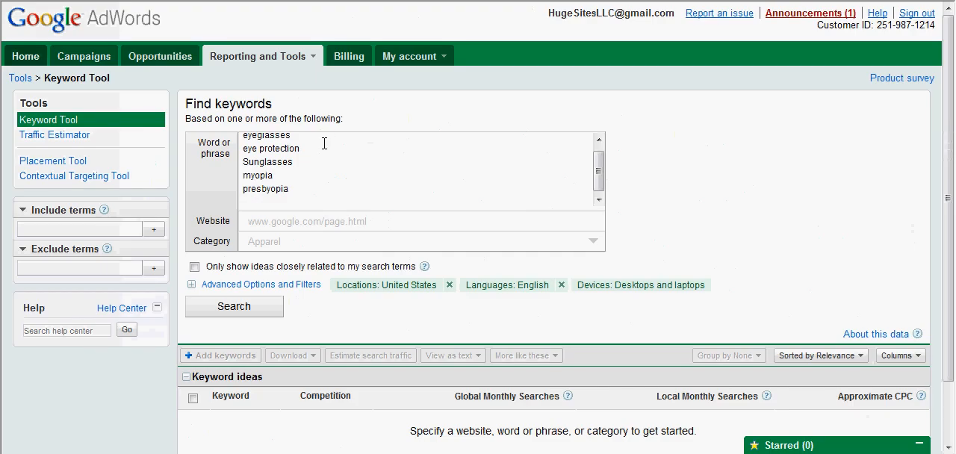
{"action": "left_click", "coordinate": [307, 215]}
{"action": "key", "text": "ctrl+v"}
{"action": "key", "text": "Return"}
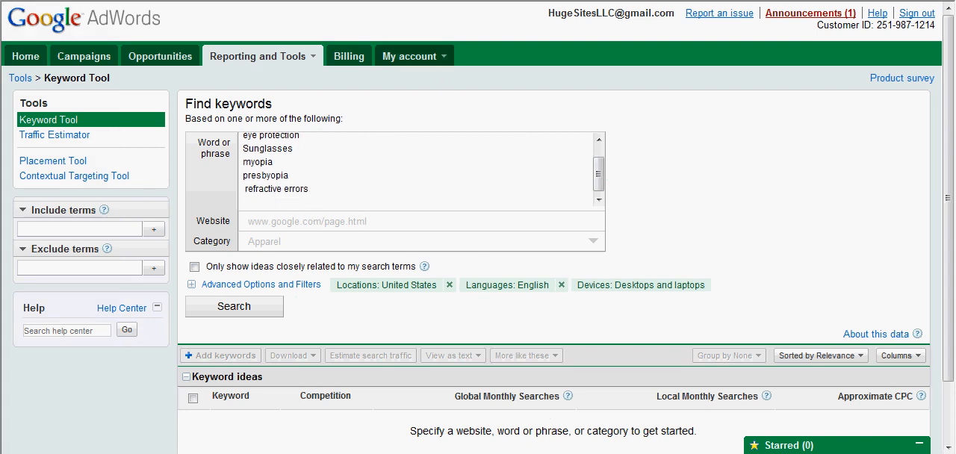
- Copy "astigmatism" from the Wikipedia article's Corrective section and add it below "refractive errors" in the Keyword Tool's phrase list
{"action": "left_click", "coordinate": [424, 2]}
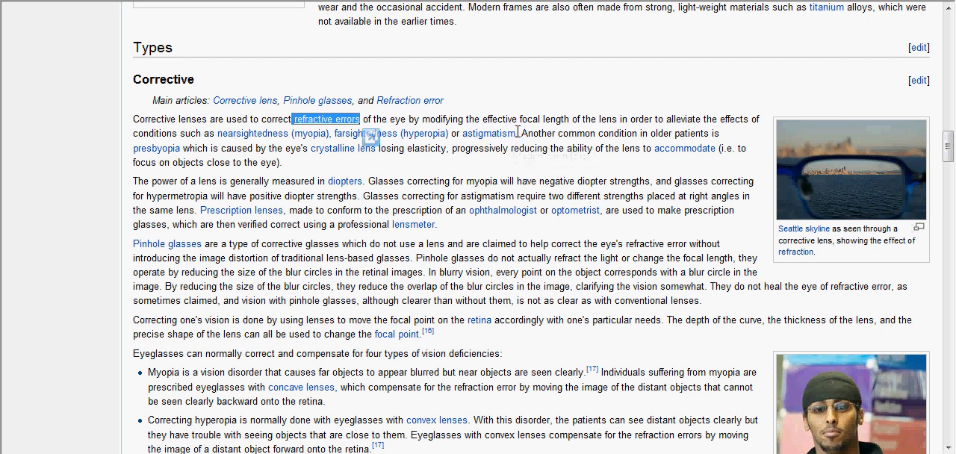
{"action": "left_click_drag", "start_coordinate": [517, 133], "coordinate": [464, 140]}
{"action": "right_click", "coordinate": [468, 138]}
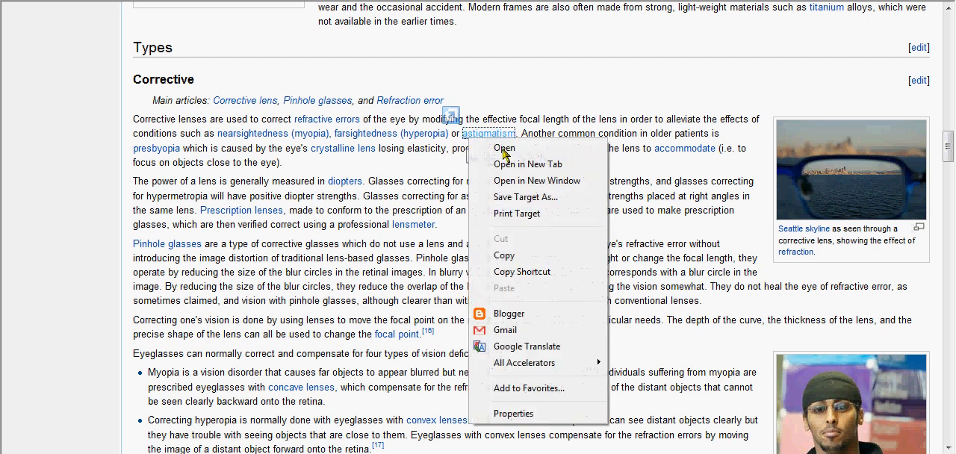
{"action": "left_click", "coordinate": [520, 257]}
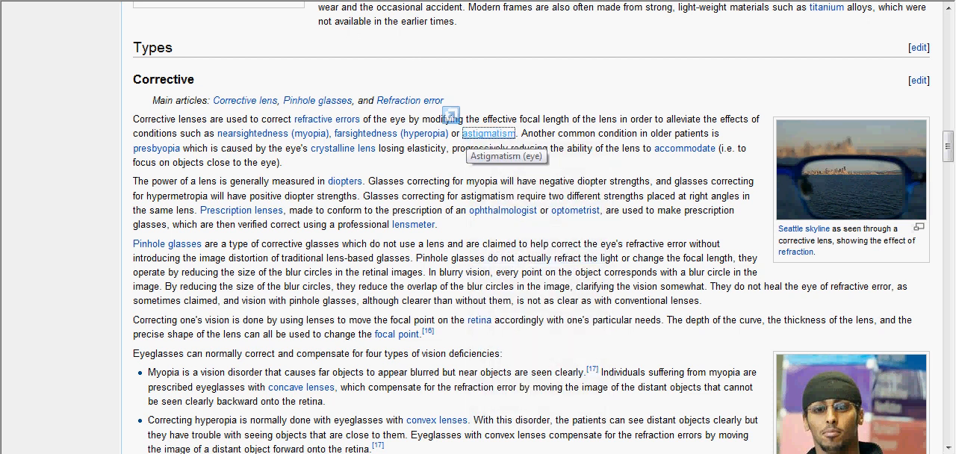
{"action": "key", "text": "ctrl+Tab"}
{"action": "left_click", "coordinate": [324, 197]}
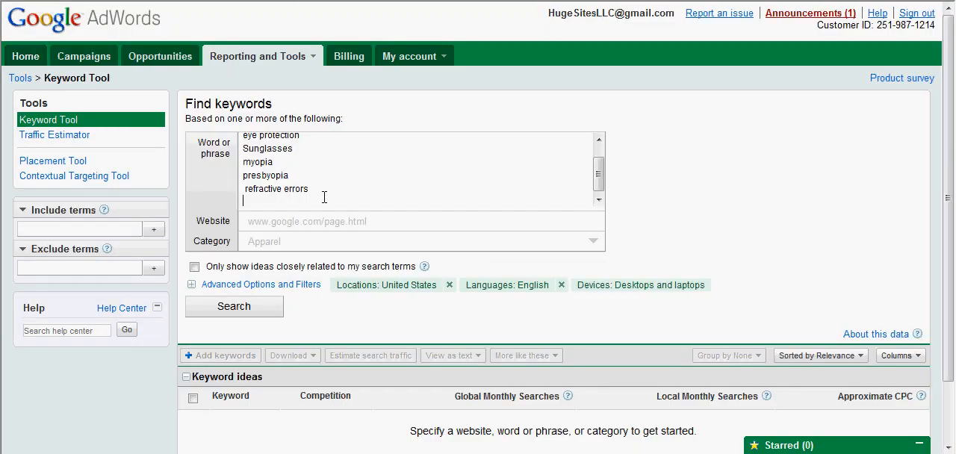
{"action": "key", "text": "ctrl+v"}
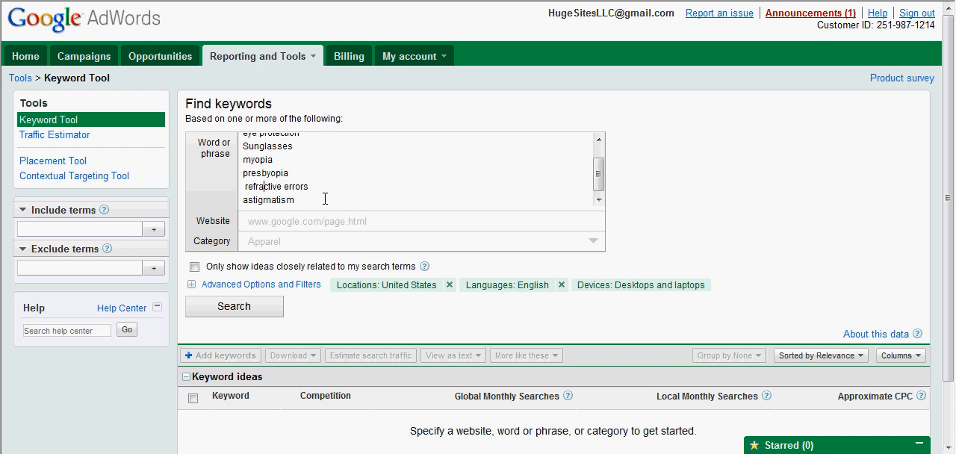
- Remove the leading space before "refractive errors", keeping it on its own line, and start a new line below "astigmatism"
{"action": "key", "text": "BackSpace"}
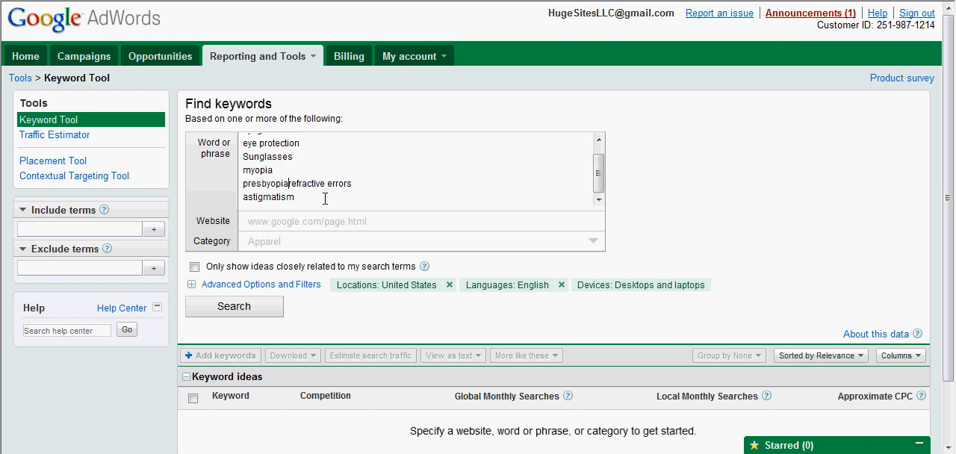
{"action": "key", "text": "Return"}
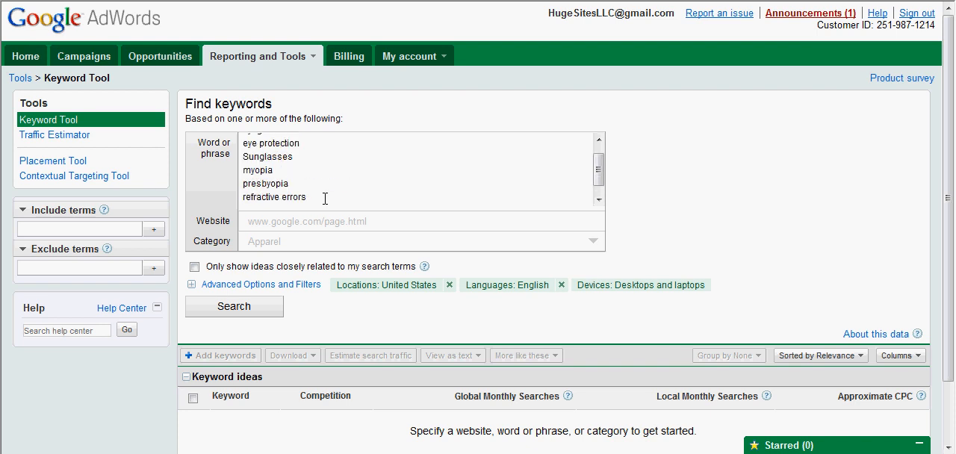
{"action": "key", "text": "Down"}
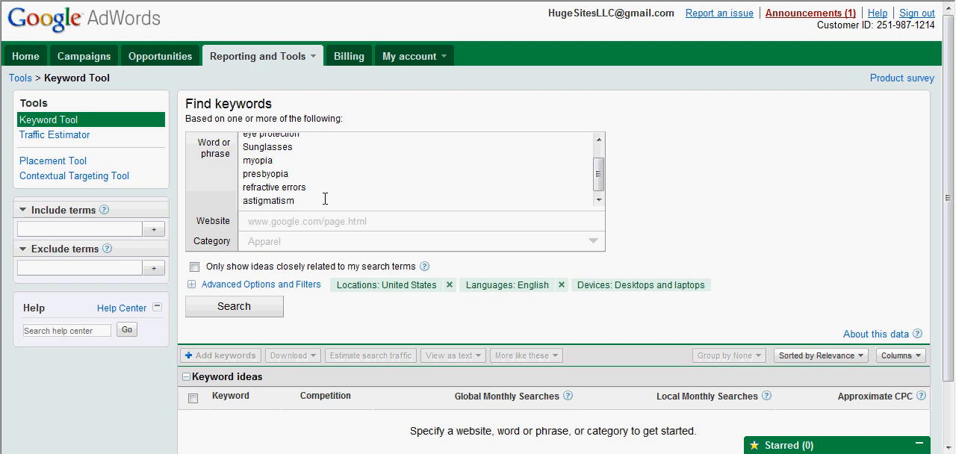
{"action": "key", "text": "Return"}
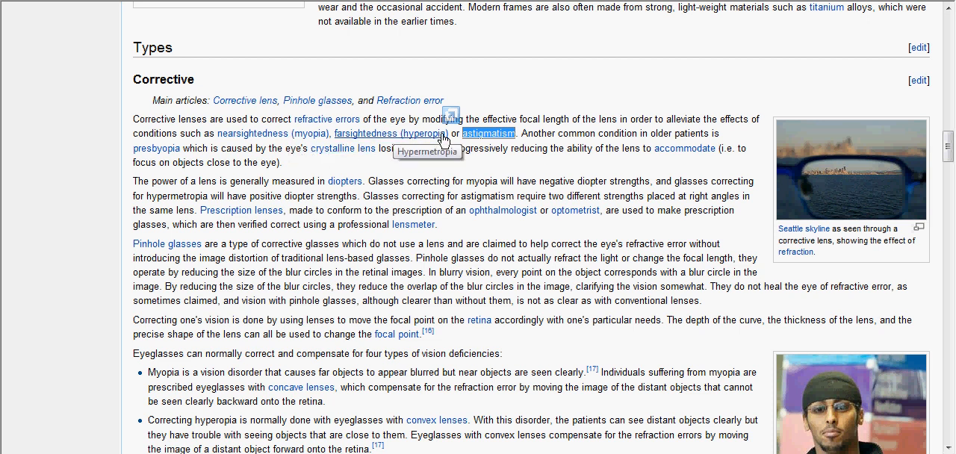
- Copy "farsightedness" from the Wikipedia article's Corrective section and add it on its own line below "astigmatism" in the phrase list
{"action": "double_click", "coordinate": [349, 134]}
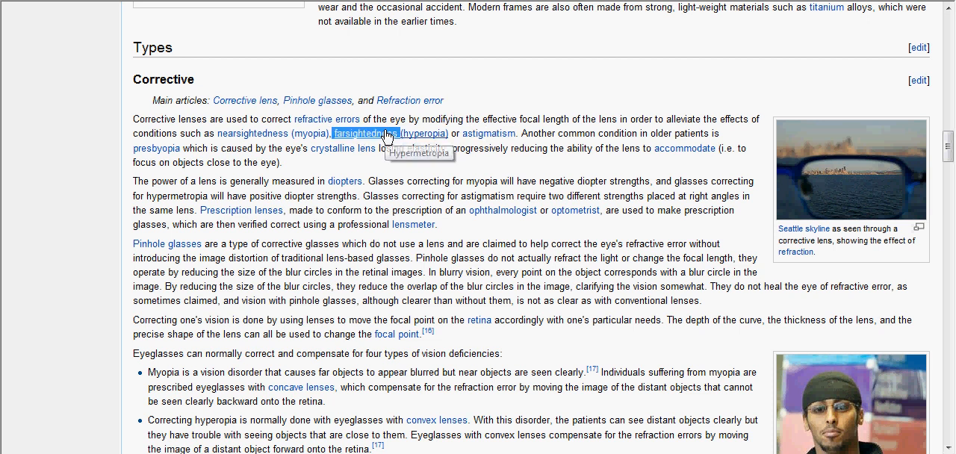
{"action": "right_click", "coordinate": [384, 135]}
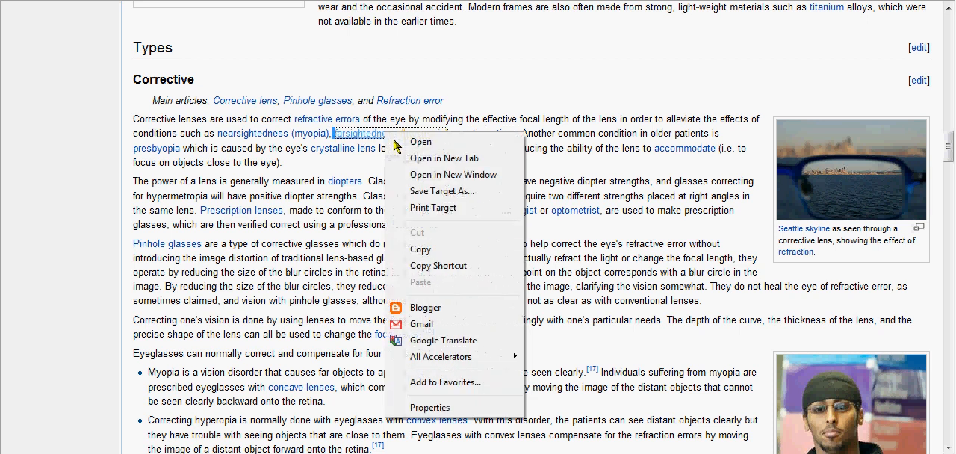
{"action": "left_click", "coordinate": [434, 253]}
{"action": "key", "text": "alt+Tab"}
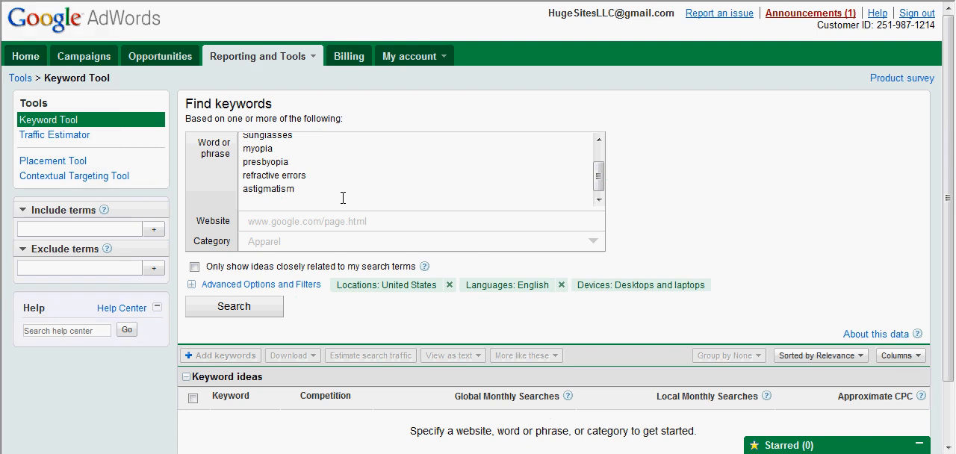
{"action": "key", "text": "ctrl+v"}
{"action": "key", "text": "Return"}
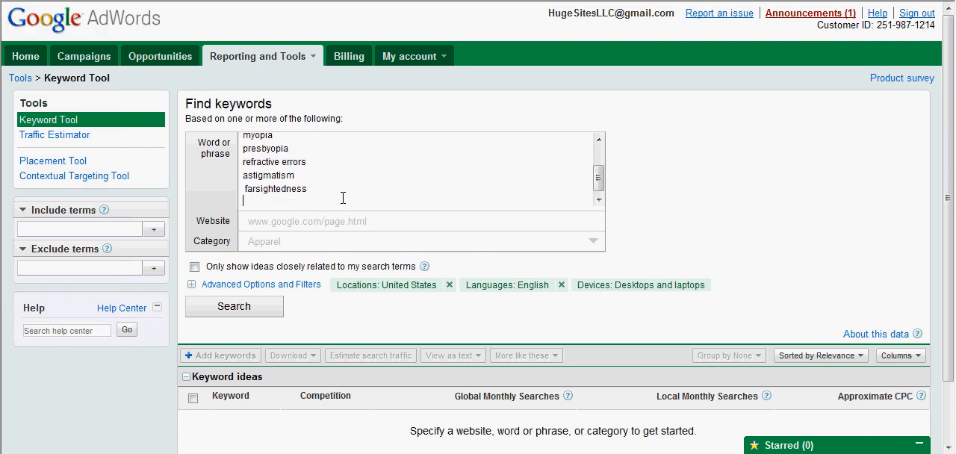
- Copy "Prescription lenses" from the Wikipedia article's Corrective section and add it on its own line below "farsightedness" in the phrase list
{"action": "key", "text": "alt+Tab"}
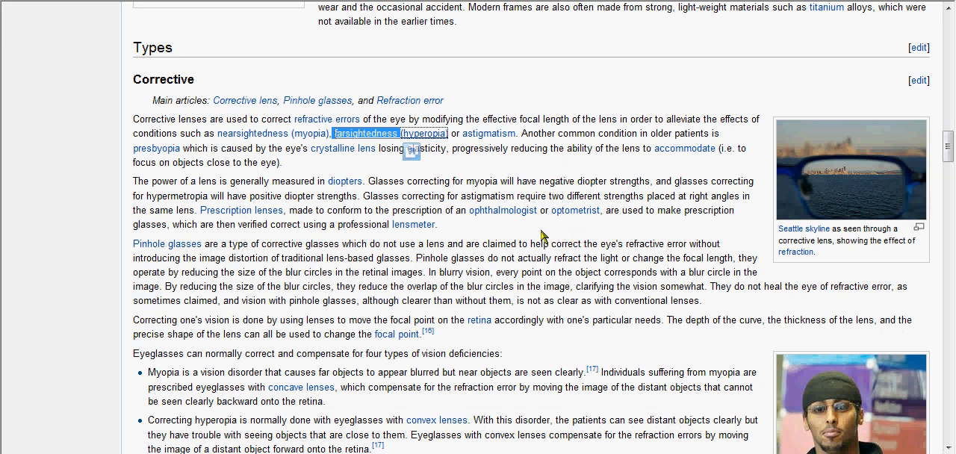
{"action": "left_click_drag", "start_coordinate": [197, 211], "coordinate": [275, 215]}
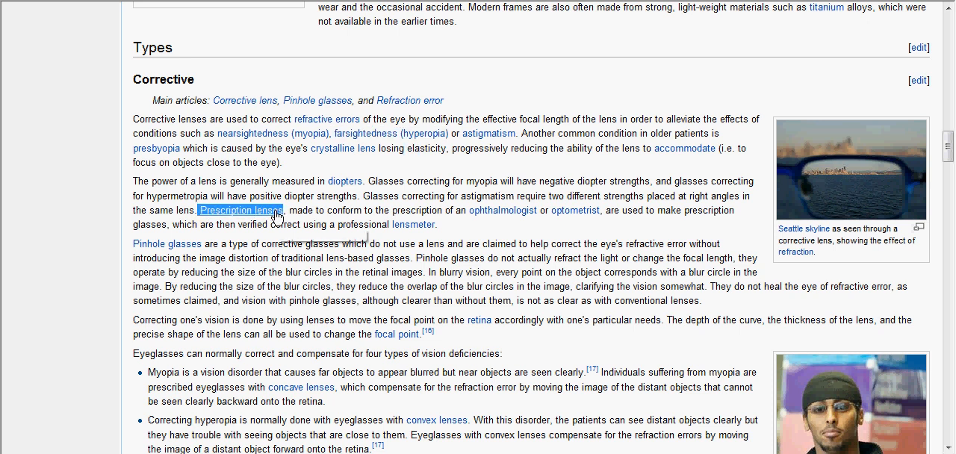
{"action": "left_click", "coordinate": [275, 215]}
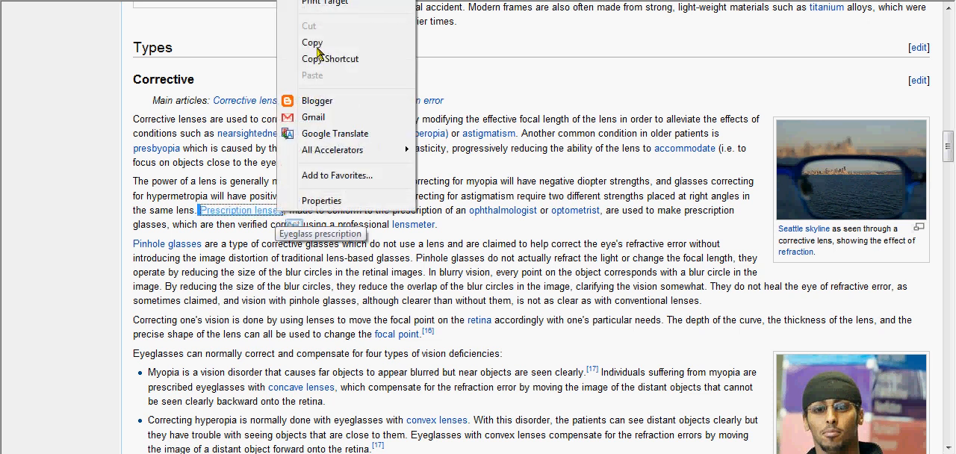
{"action": "left_click", "coordinate": [317, 43]}
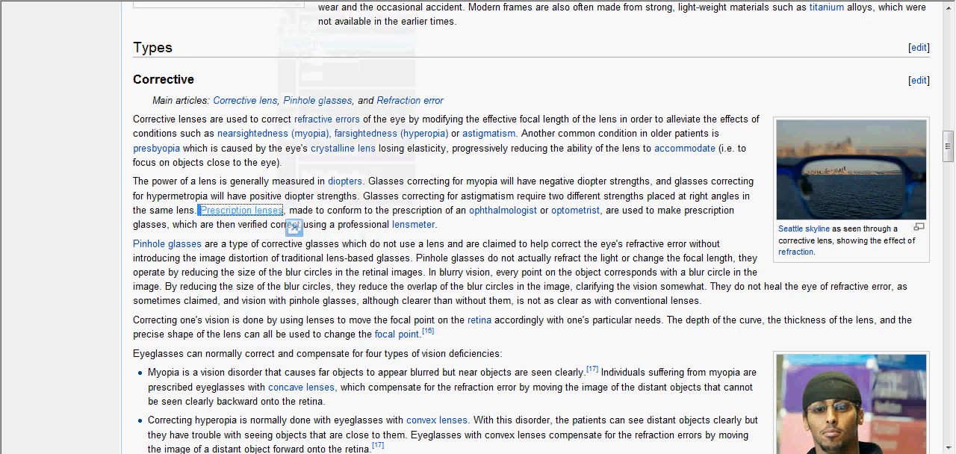
{"action": "left_click", "coordinate": [284, 0]}
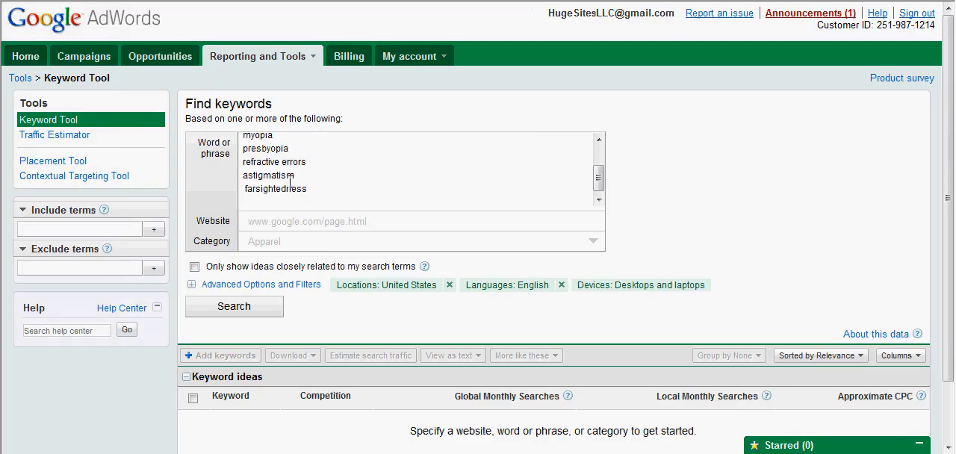
{"action": "key", "text": "ctrl+v"}
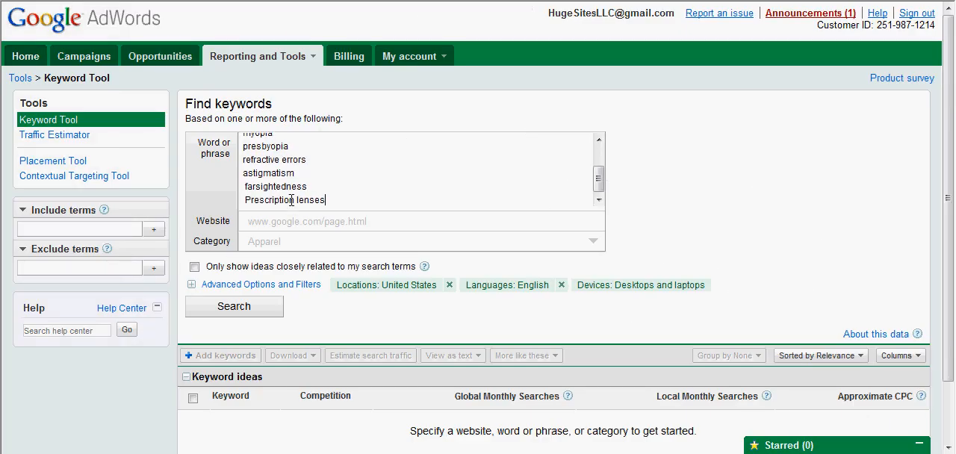
{"action": "key", "text": "Return"}
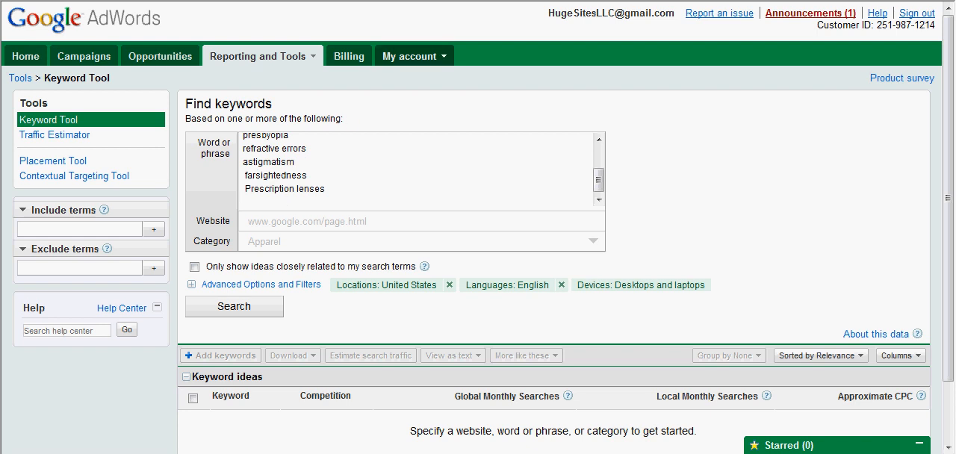
- Copy "concave lenses" from the Wikipedia article's myopia bullet and add it below "Prescription lenses" in the Keyword Tool's phrase list
{"action": "left_click", "coordinate": [425, 1]}
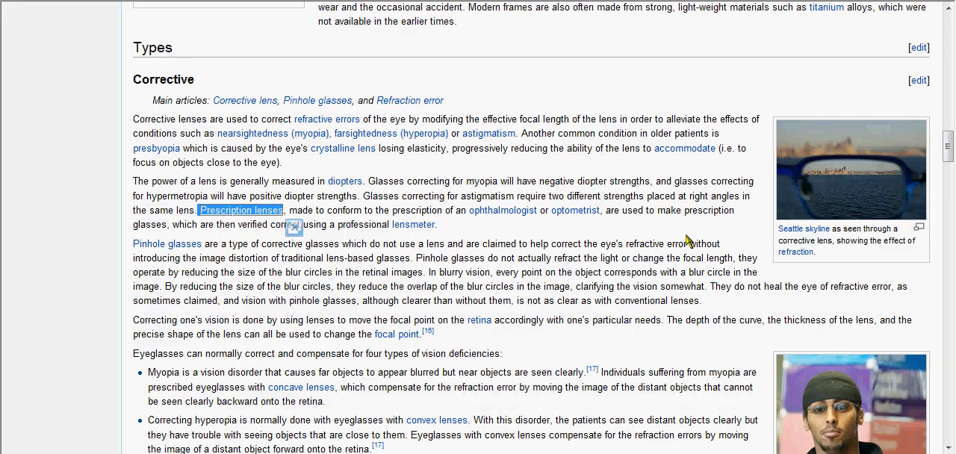
{"action": "scroll", "coordinate": [685, 236], "scroll_direction": "down", "scroll_amount": 3}
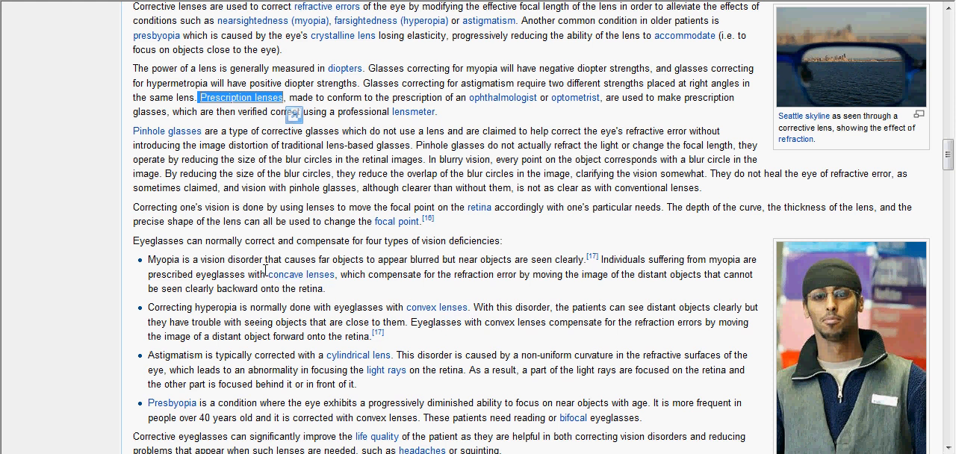
{"action": "left_click_drag", "start_coordinate": [267, 274], "coordinate": [335, 275]}
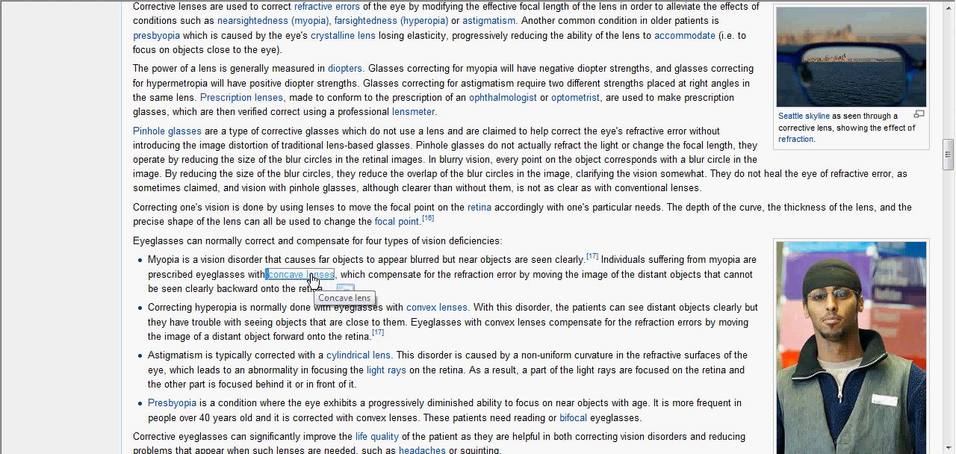
{"action": "right_click", "coordinate": [312, 278]}
{"action": "left_click", "coordinate": [369, 106]}
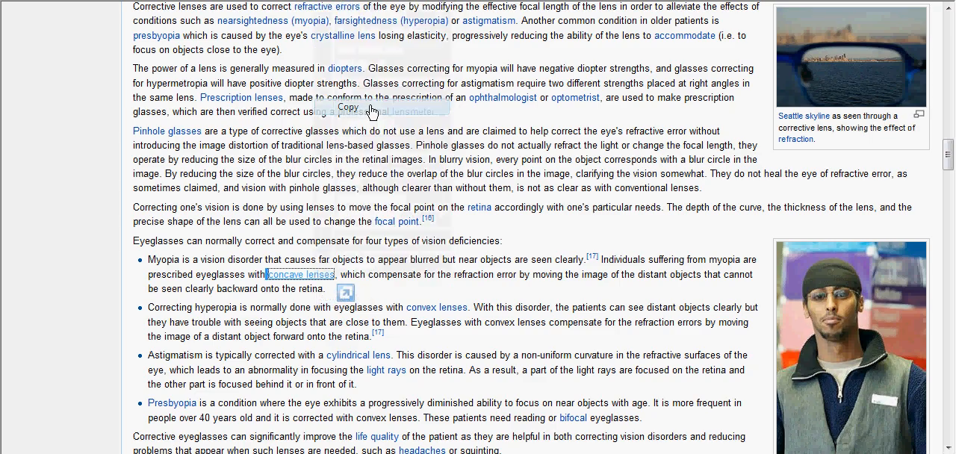
{"action": "key", "text": "ctrl+Tab"}
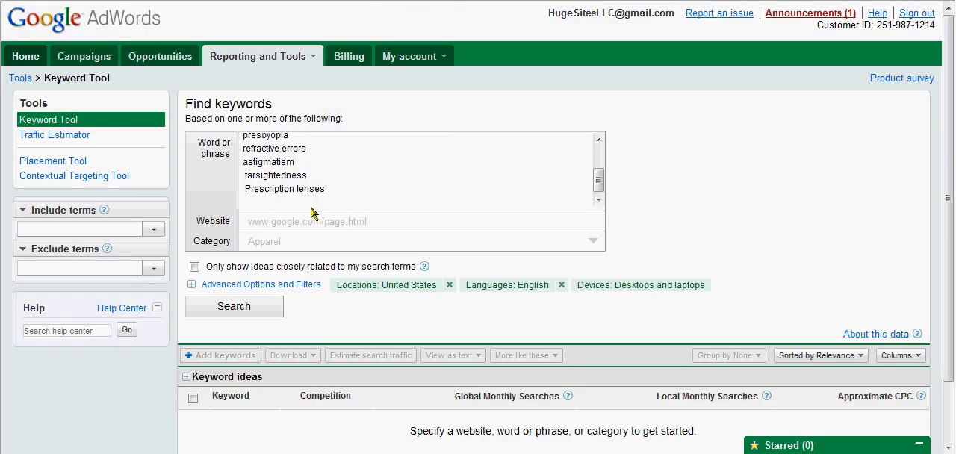
{"action": "key", "text": "ctrl+v"}
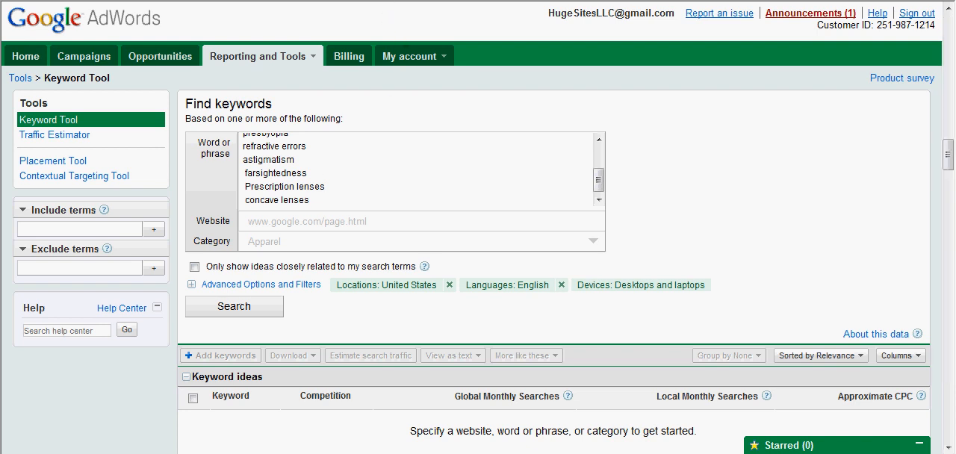
- Copy "convex lenses" from the Wikipedia article's hyperopia bullet and add it below "concave lenses" in the Keyword Tool's phrase list
{"action": "key", "text": "alt+Tab"}
{"action": "scroll", "coordinate": [545, 134], "scroll_direction": "down", "scroll_amount": 3}
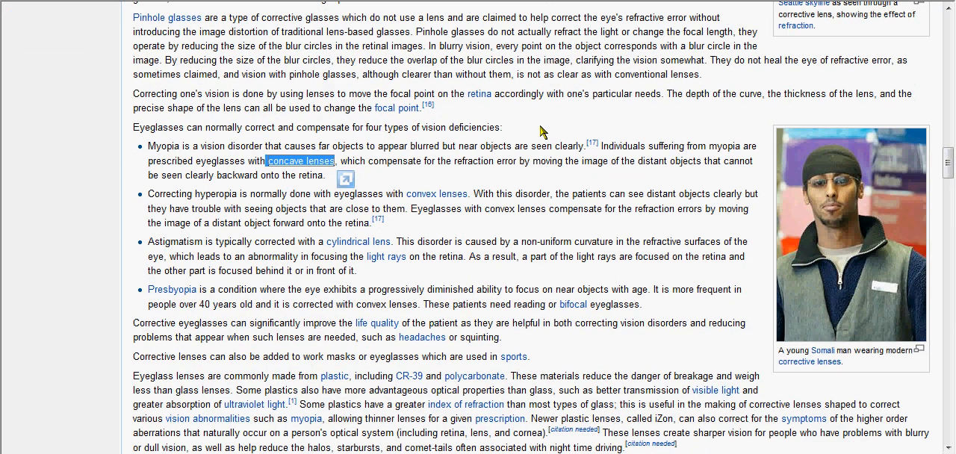
{"action": "left_click", "coordinate": [409, 198]}
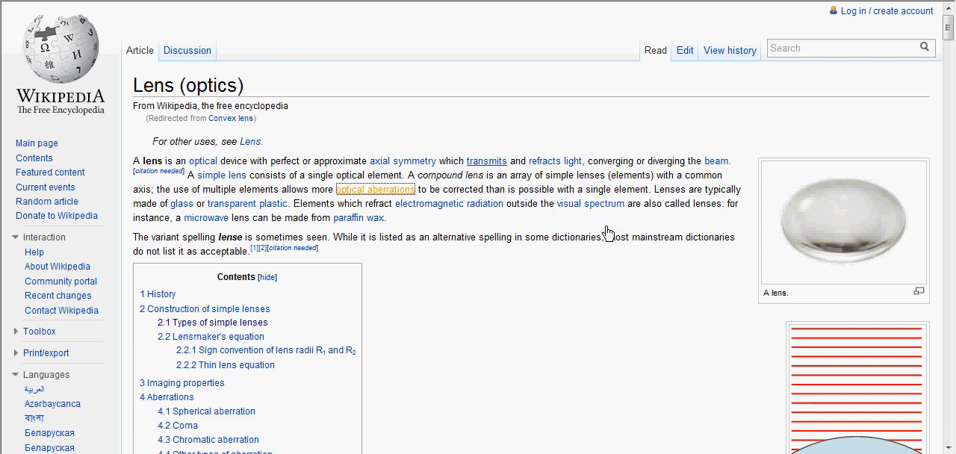
{"action": "key", "text": "alt+Left"}
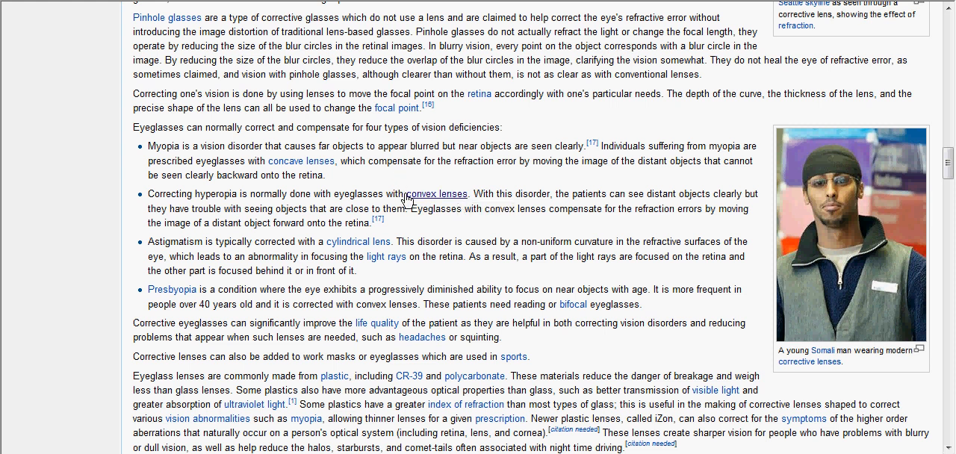
{"action": "left_click_drag", "start_coordinate": [409, 195], "coordinate": [467, 196]}
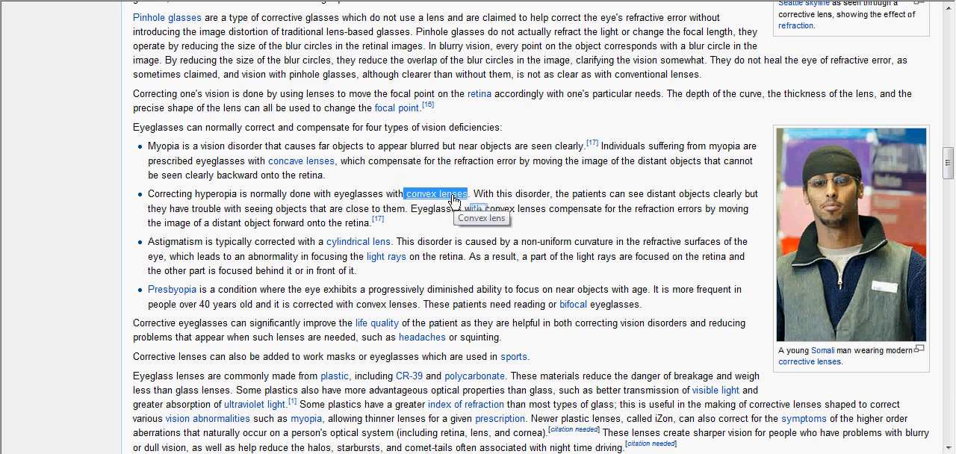
{"action": "right_click", "coordinate": [453, 200]}
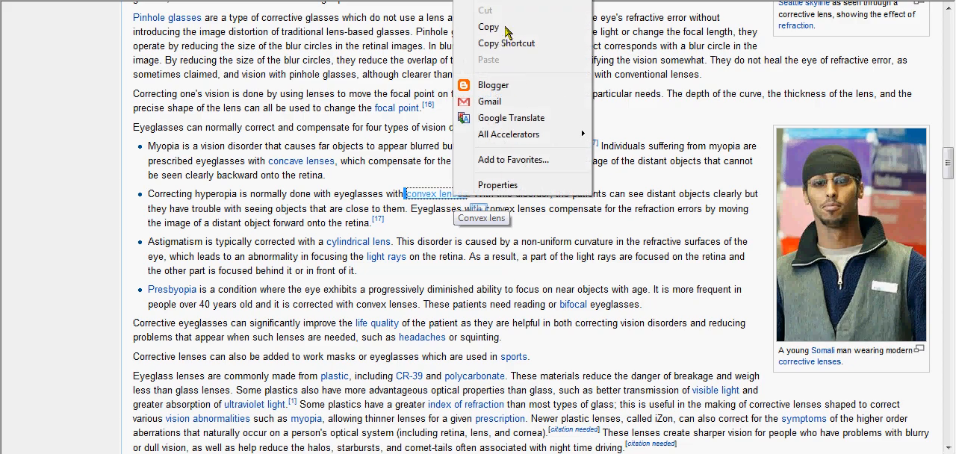
{"action": "left_click", "coordinate": [506, 32]}
{"action": "key", "text": "alt+Tab"}
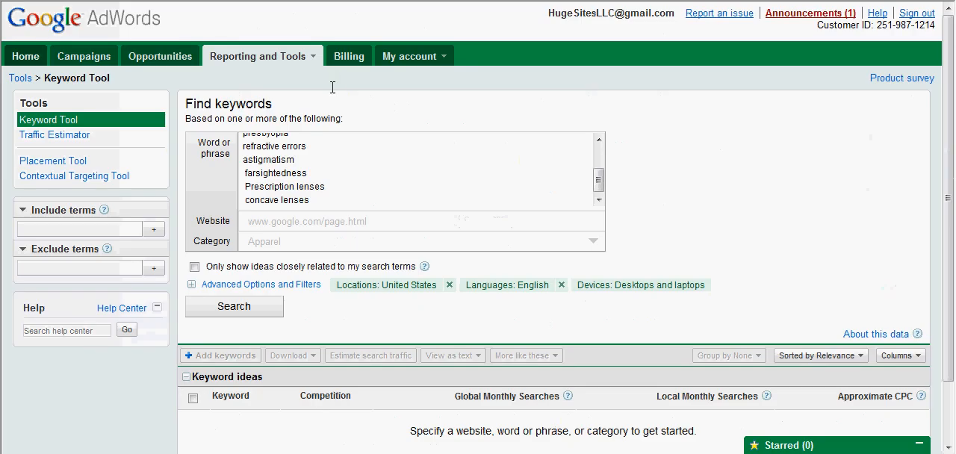
{"action": "key", "text": "Return"}
{"action": "key", "text": "ctrl+v"}
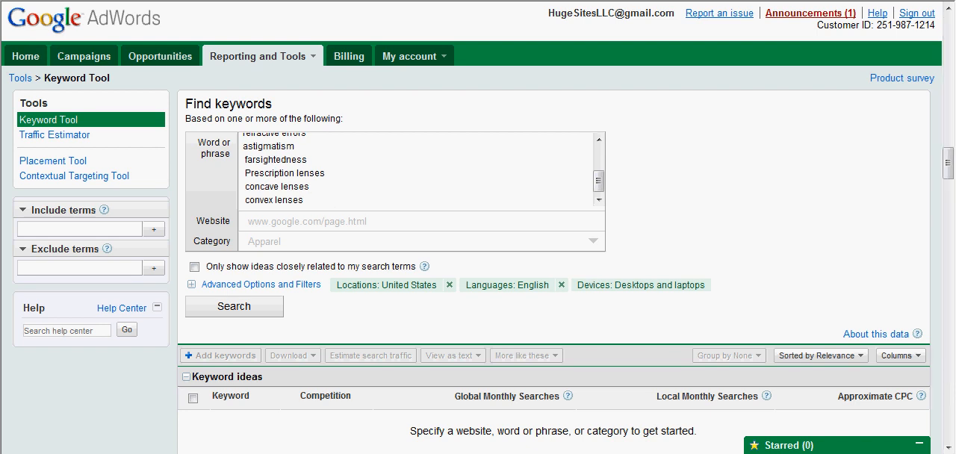
{"action": "key", "text": "alt+Tab"}
{"action": "left_click", "coordinate": [654, 253]}
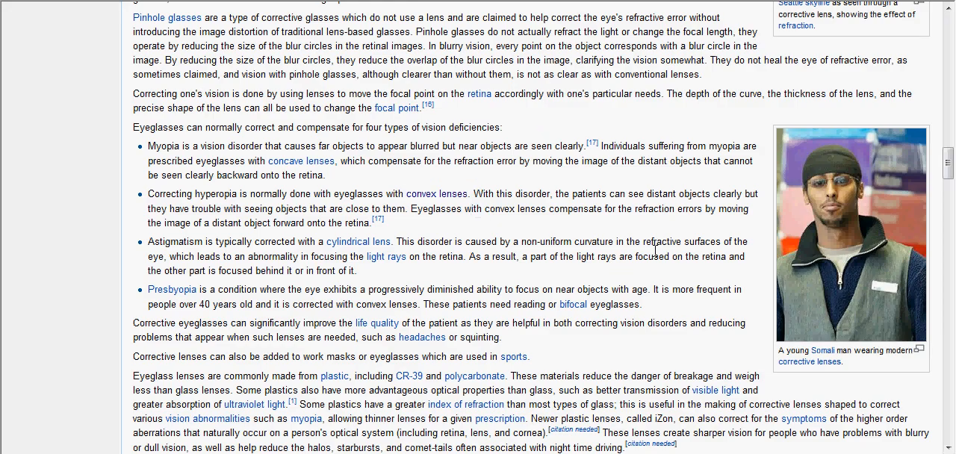
{"action": "scroll", "coordinate": [662, 248], "scroll_direction": "down", "scroll_amount": 5}
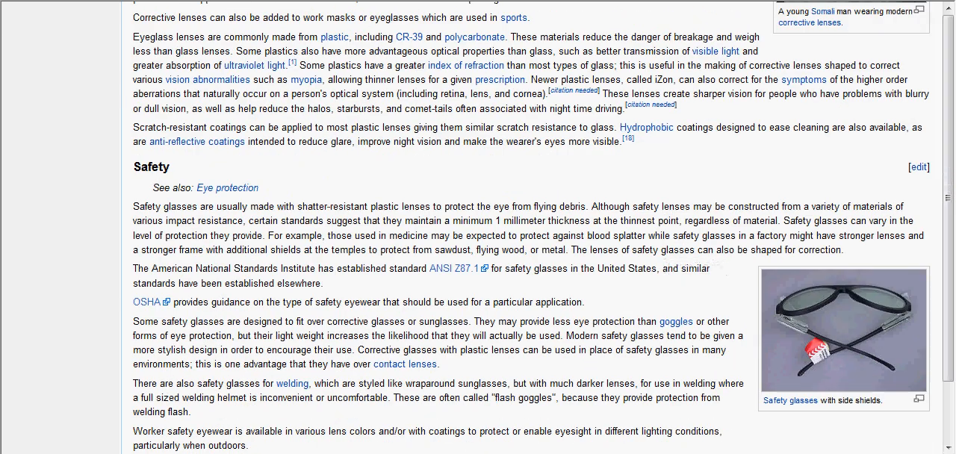
- Search for keyword ideas with the completed phrase list in the Keyword Tool and look over the resulting search terms
{"action": "key", "text": "alt+Tab"}
{"action": "mouse_move", "coordinate": [599, 183]}
{"action": "left_mouse_down"}
{"action": "mouse_move", "coordinate": [600, 153]}
{"action": "mouse_move", "coordinate": [609, 192]}
{"action": "left_mouse_up"}
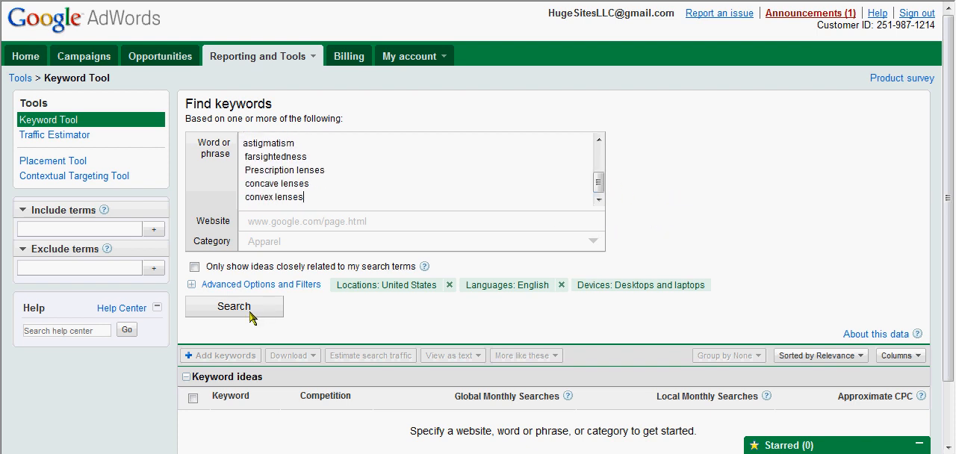
{"action": "scroll", "coordinate": [603, 221], "scroll_direction": "down", "scroll_amount": 2}
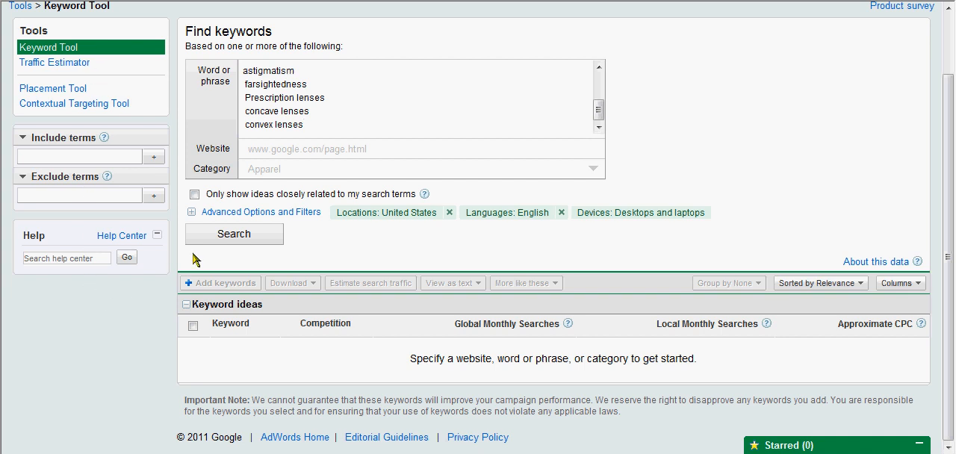
{"action": "left_click", "coordinate": [245, 234]}
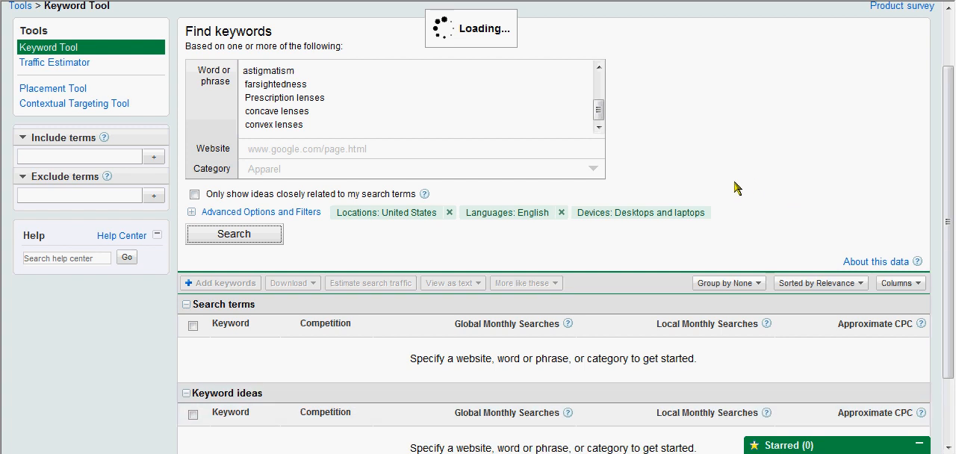
{"action": "scroll", "coordinate": [730, 181], "scroll_direction": "down", "scroll_amount": 3}
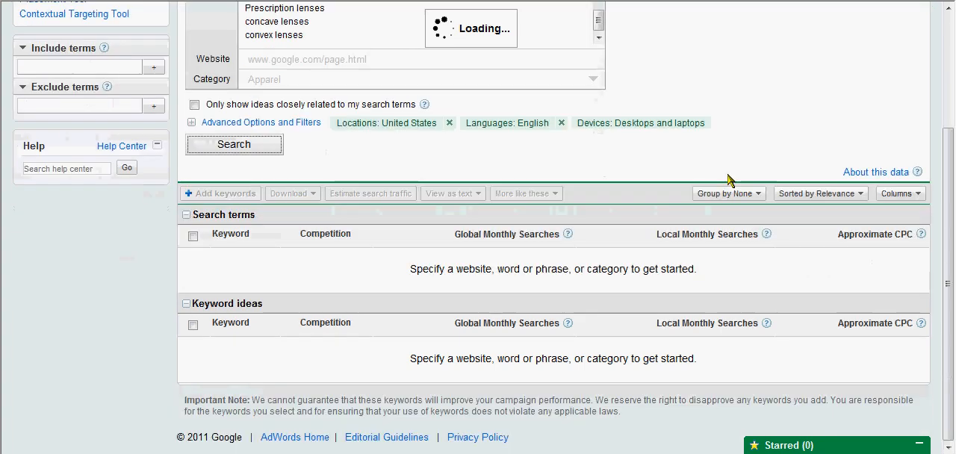
{"action": "scroll", "coordinate": [726, 180], "scroll_direction": "up", "scroll_amount": 3}
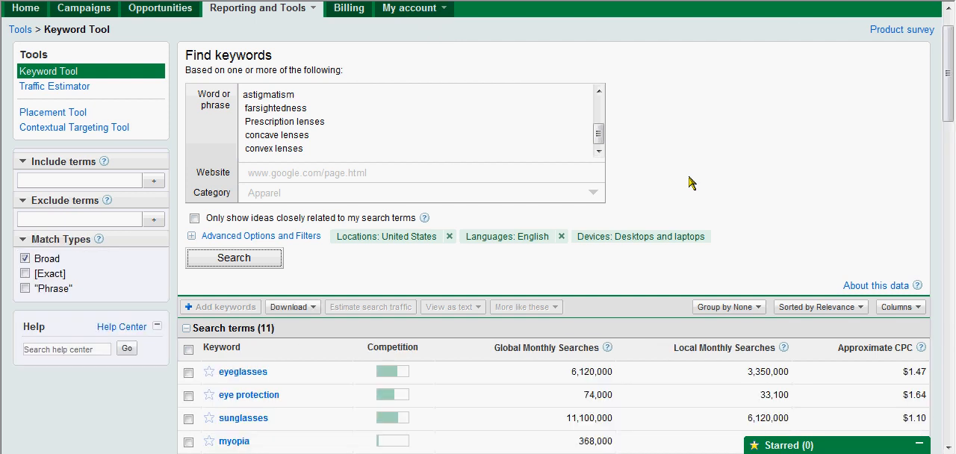
{"action": "scroll", "coordinate": [680, 186], "scroll_direction": "down", "scroll_amount": 5}
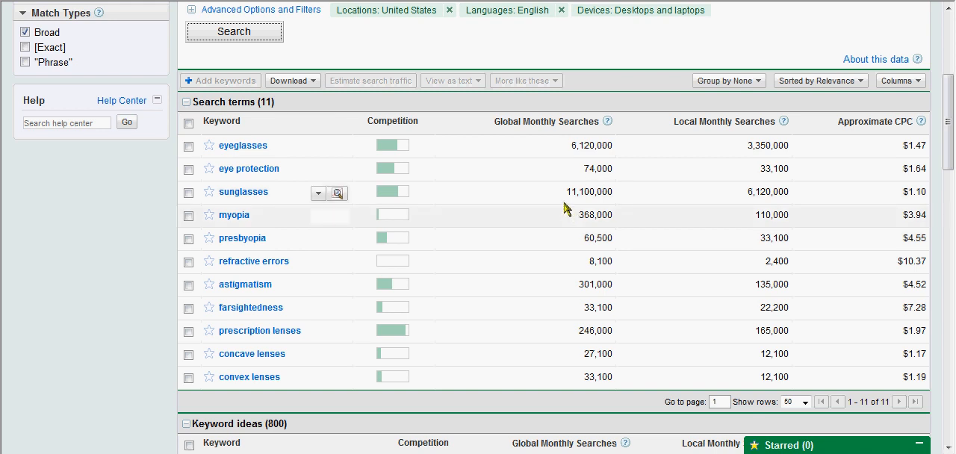
{"action": "scroll", "coordinate": [567, 213], "scroll_direction": "down", "scroll_amount": 3}
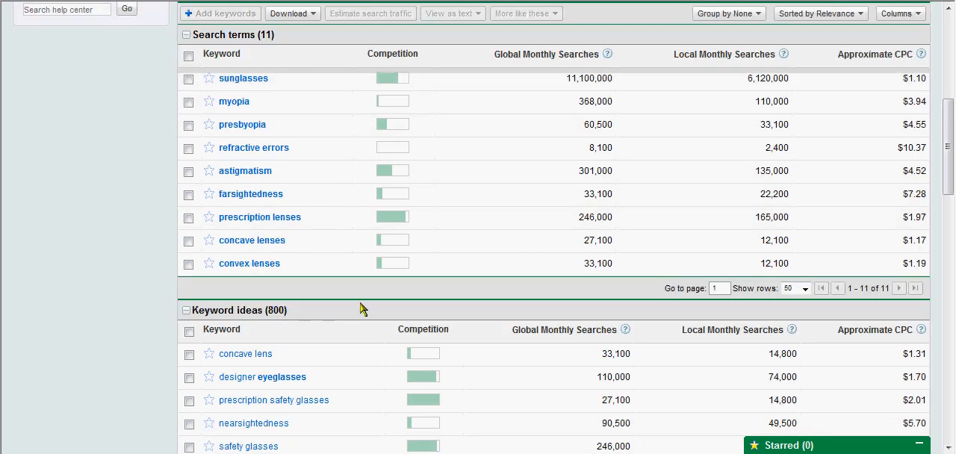
- Download all keywords in the CSV for Excel format and open the file in Excel, keeping the current Windows color scheme
{"action": "scroll", "coordinate": [431, 282], "scroll_direction": "up", "scroll_amount": 5}
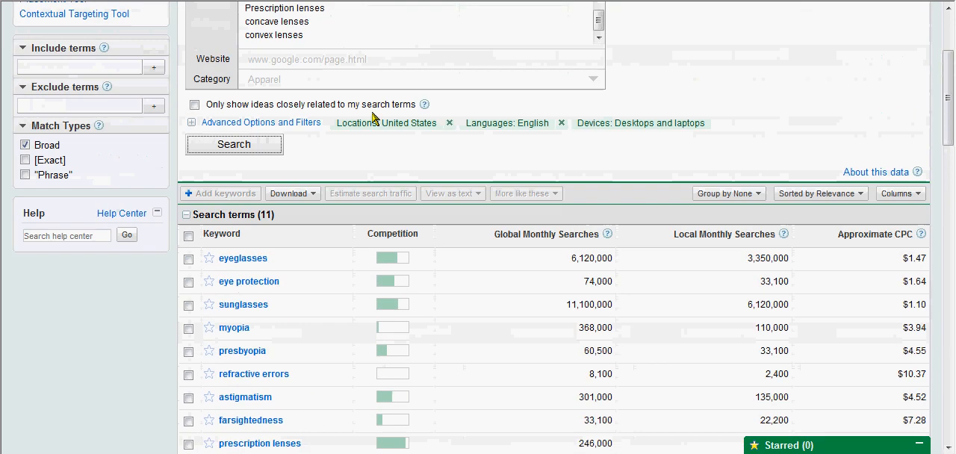
{"action": "left_click", "coordinate": [309, 194]}
{"action": "left_click", "coordinate": [313, 212]}
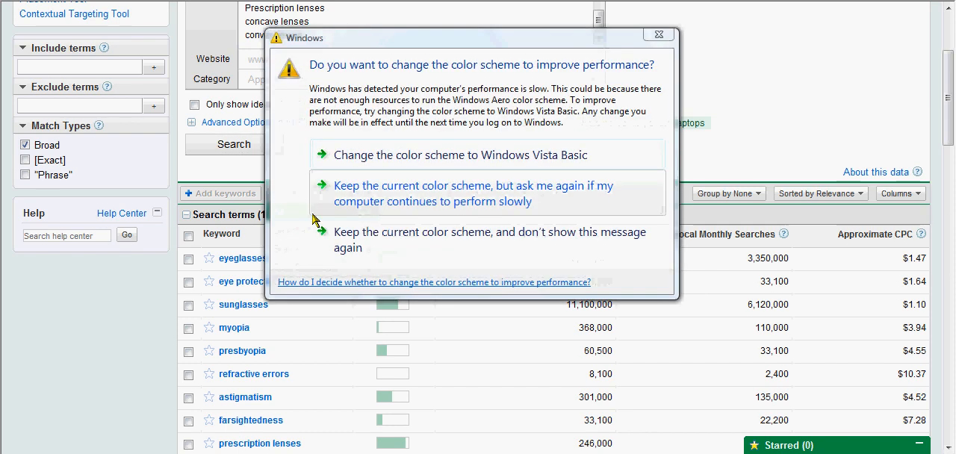
{"action": "left_click", "coordinate": [382, 252]}
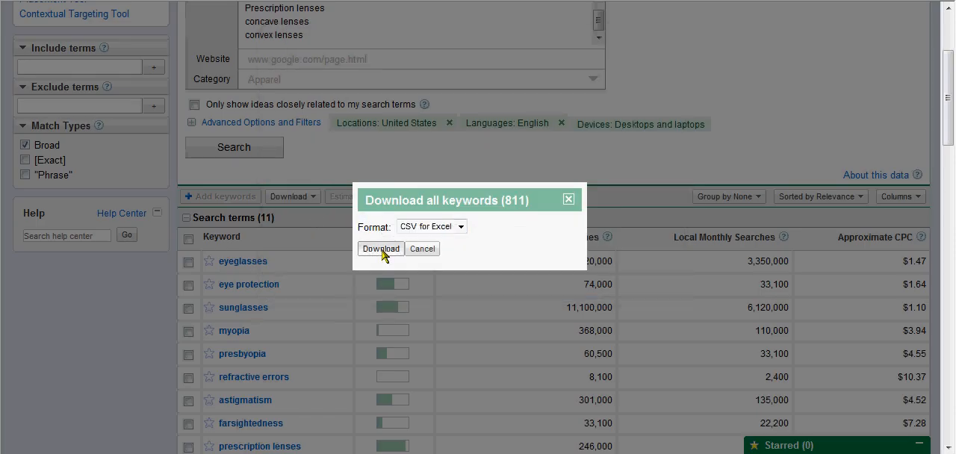
{"action": "left_click", "coordinate": [378, 292]}
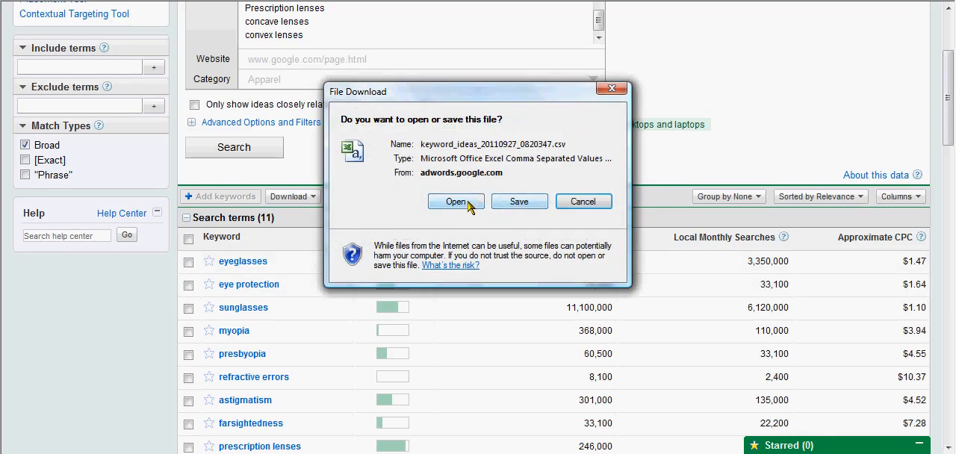
{"action": "left_click", "coordinate": [469, 203]}
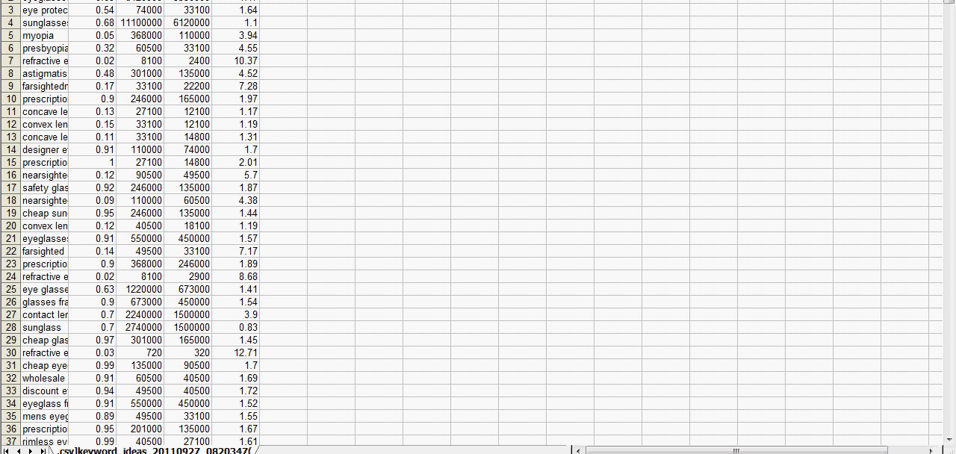
- Auto-fit the widths of the keyword, global monthly searches, local monthly searches and CPC columns to their contents
{"action": "double_click", "coordinate": [68, 0]}
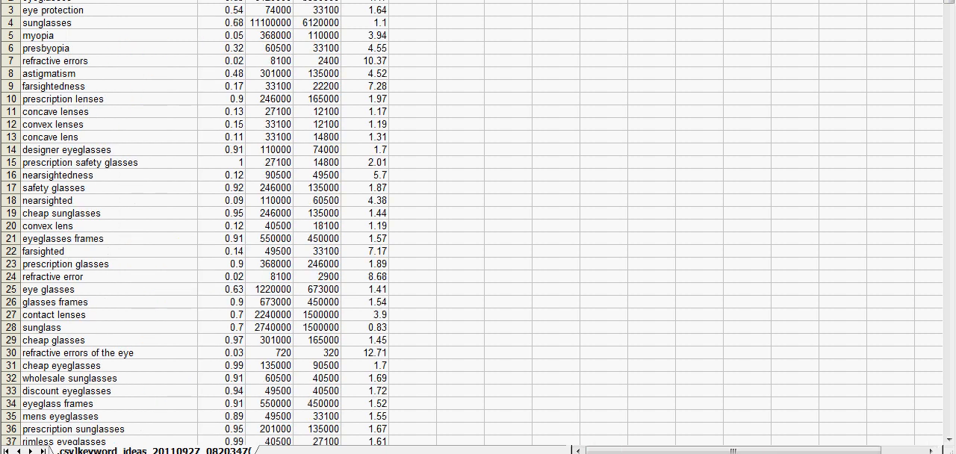
{"action": "double_click", "coordinate": [292, 0]}
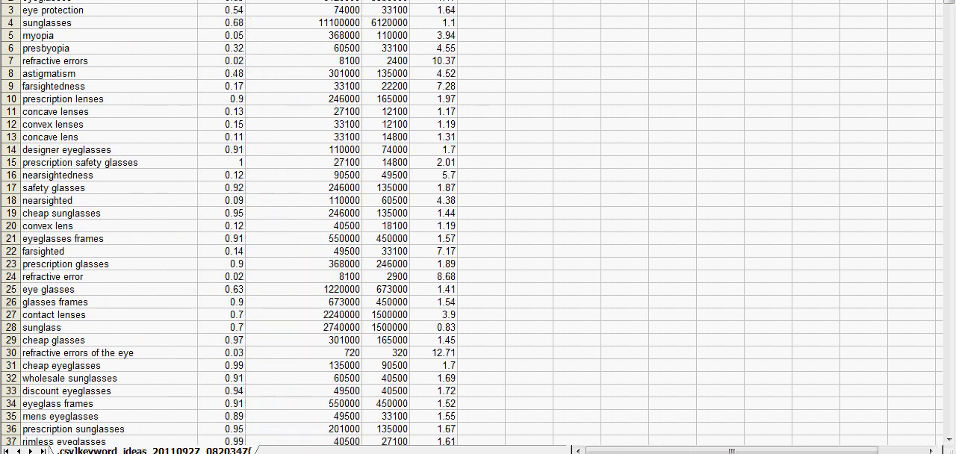
{"action": "double_click", "coordinate": [409, 0]}
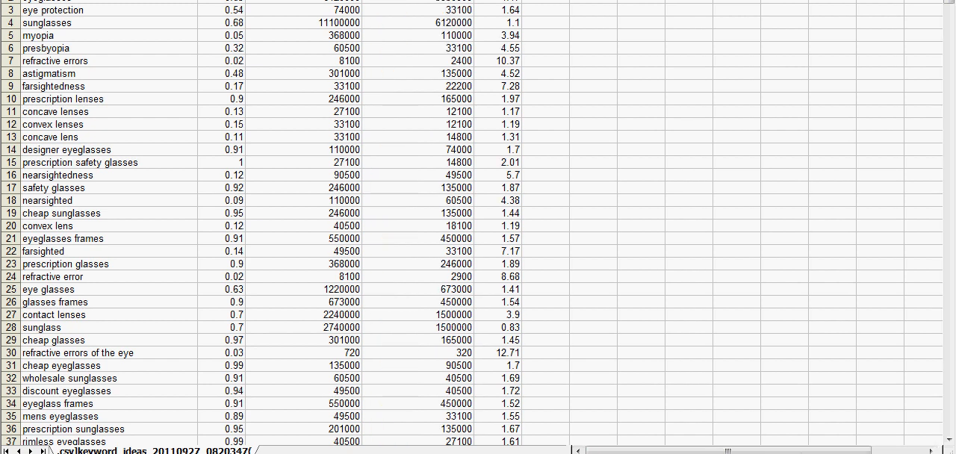
{"action": "double_click", "coordinate": [521, 0]}
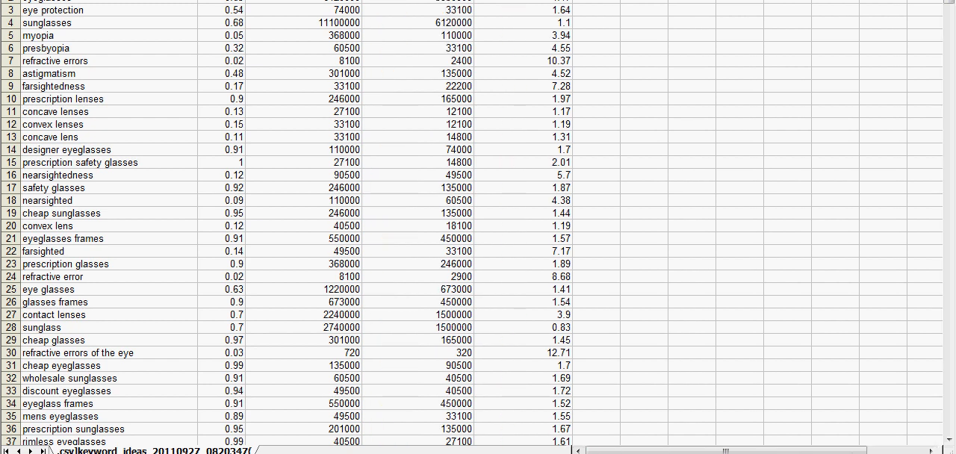
- Sort the whole keyword table by Local Monthly Searches in ascending order, treating the first row as a header
{"action": "left_click", "coordinate": [122, 60]}
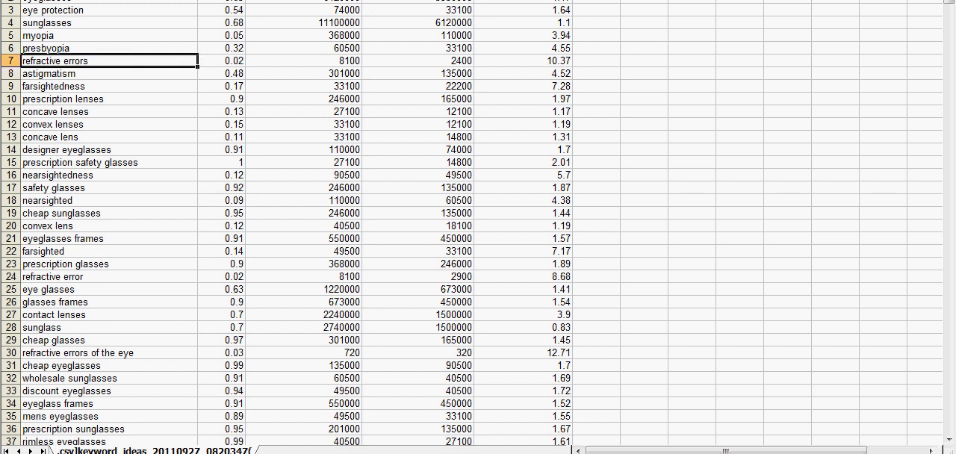
{"action": "left_click", "coordinate": [431, 34]}
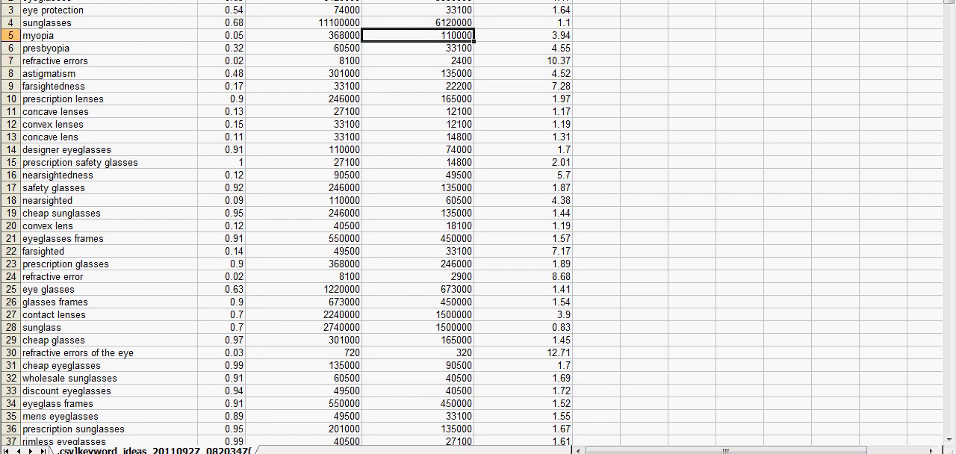
{"action": "key", "text": "ctrl+a"}
{"action": "key", "text": "alt+d"}
{"action": "key", "text": "s"}
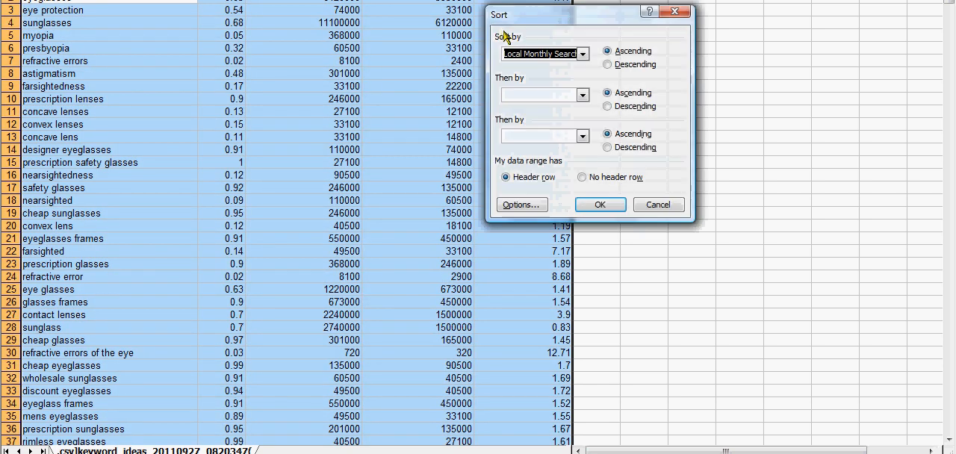
{"action": "left_click", "coordinate": [609, 206]}
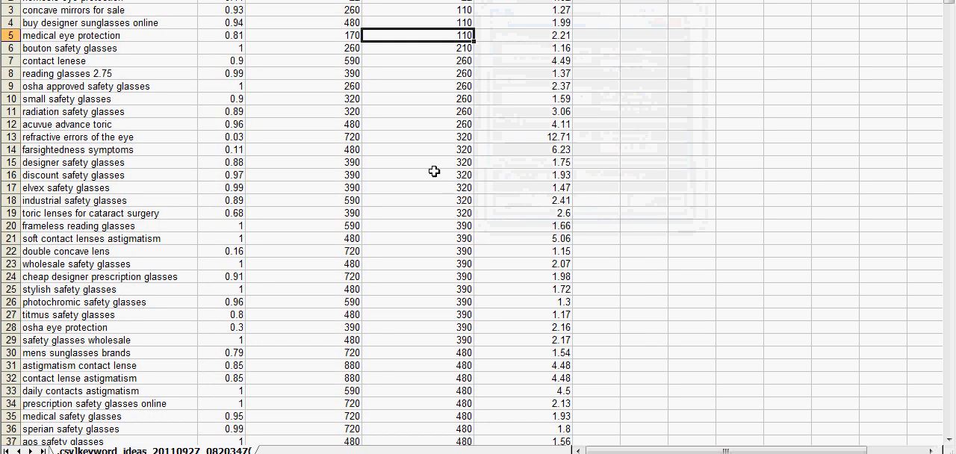
- Delete rows 2 through 69, which hold the keywords with fewer than 880 local monthly searches
{"action": "scroll", "coordinate": [415, 154], "scroll_direction": "down", "scroll_amount": 13}
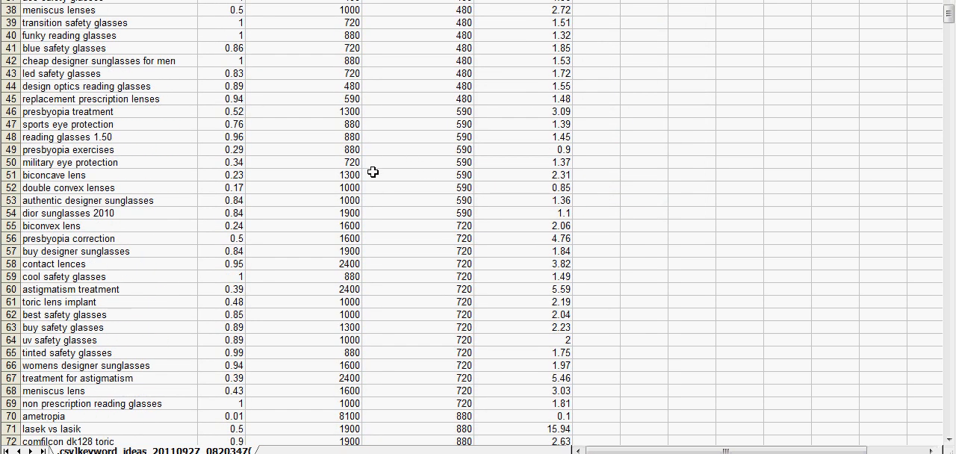
{"action": "scroll", "coordinate": [364, 172], "scroll_direction": "down", "scroll_amount": 2}
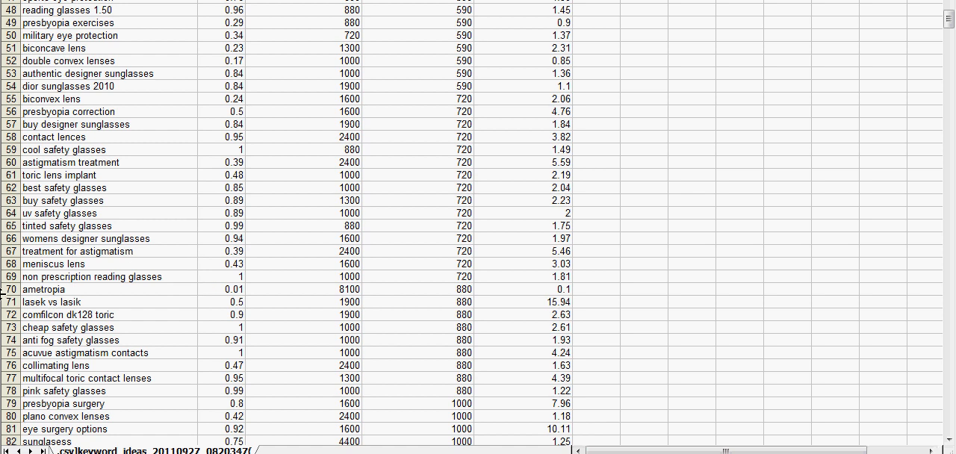
{"action": "left_click_drag", "start_coordinate": [7, 276], "coordinate": [7, 2]}
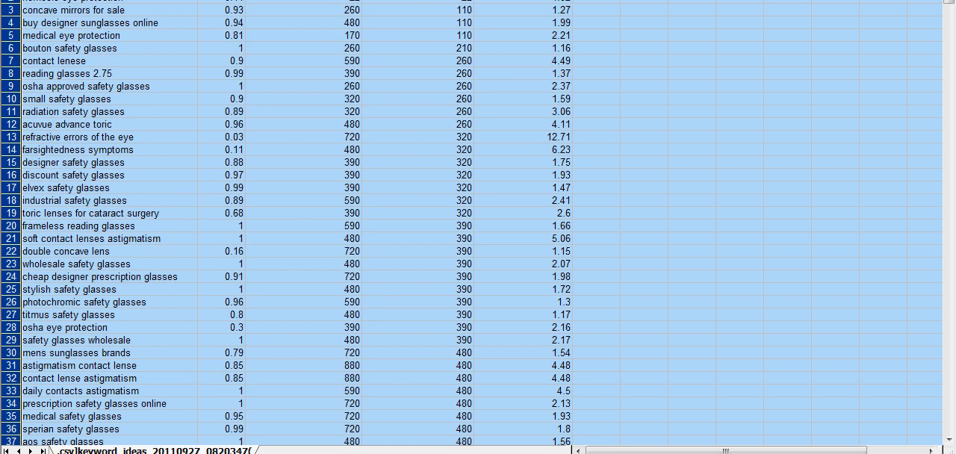
{"action": "right_click", "coordinate": [67, 38]}
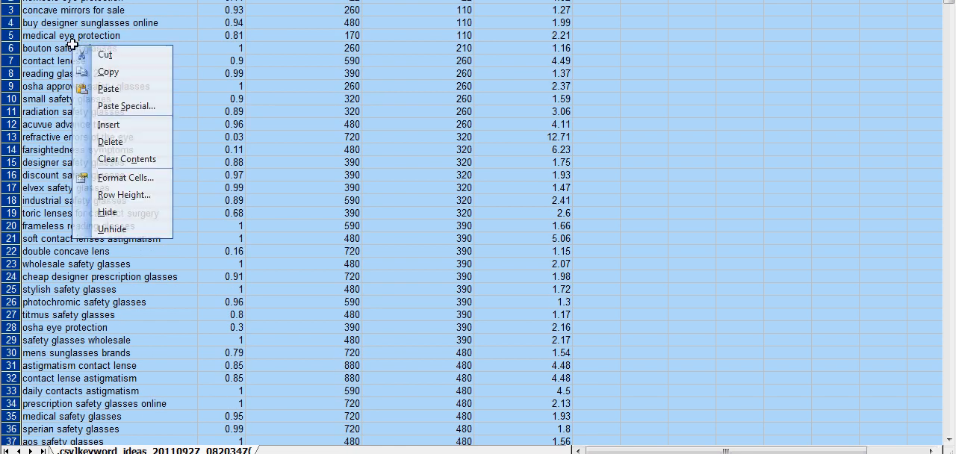
{"action": "left_click", "coordinate": [136, 149]}
{"action": "left_click", "coordinate": [301, 136]}
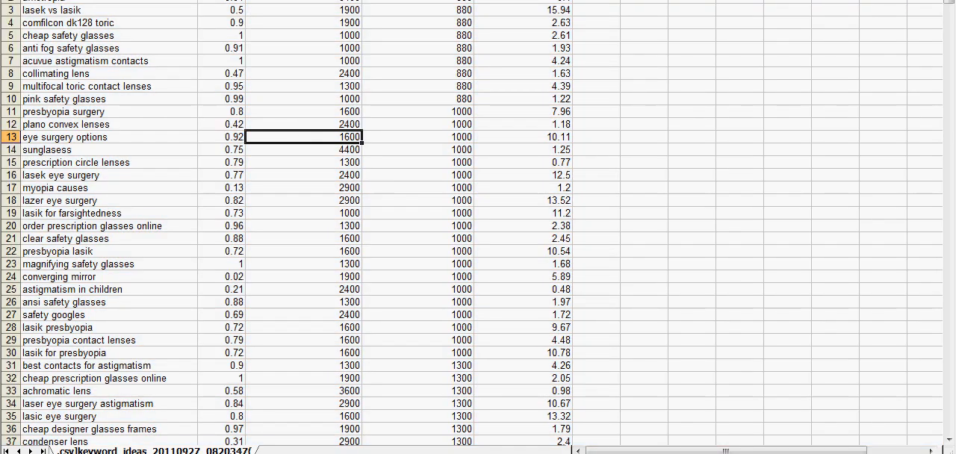
- Sort the whole keyword table by Competition in ascending order, treating the first row as a header
{"action": "left_click", "coordinate": [231, 3]}
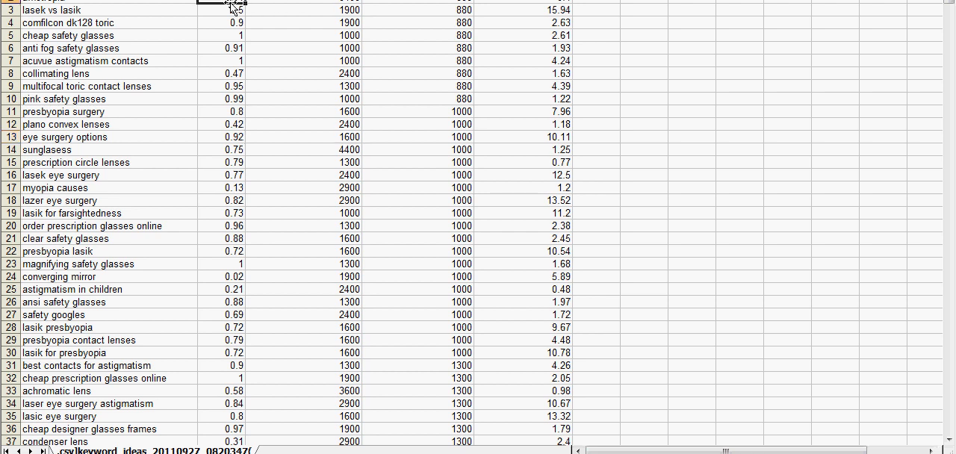
{"action": "left_click", "coordinate": [315, 1]}
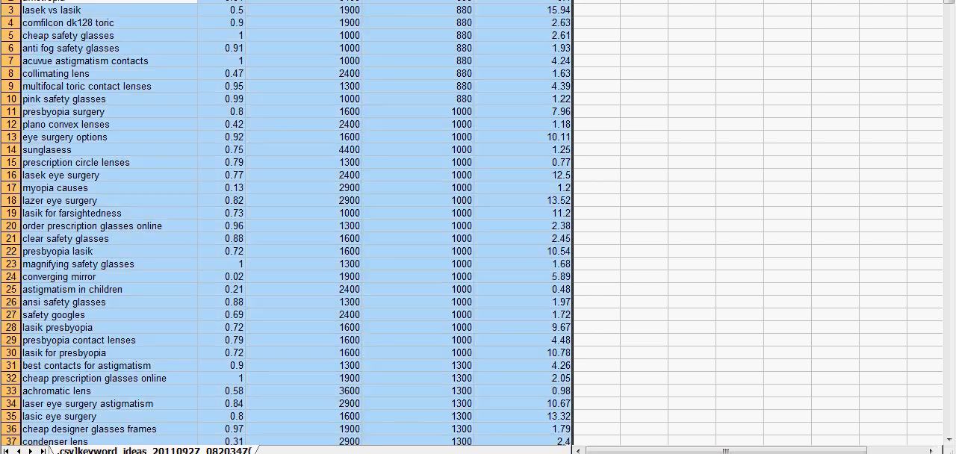
{"action": "left_click", "coordinate": [582, 54]}
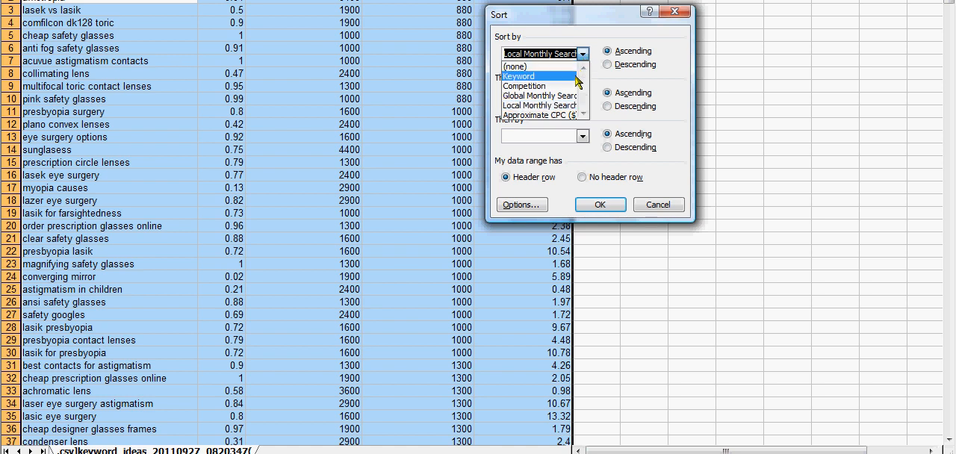
{"action": "left_click", "coordinate": [572, 88]}
{"action": "left_click", "coordinate": [600, 204]}
{"action": "left_click", "coordinate": [366, 201]}
- Delete all keyword rows from row 220 down, which have a competition value of 0.6 or higher
{"action": "scroll", "coordinate": [366, 198], "scroll_direction": "down", "scroll_amount": 12}
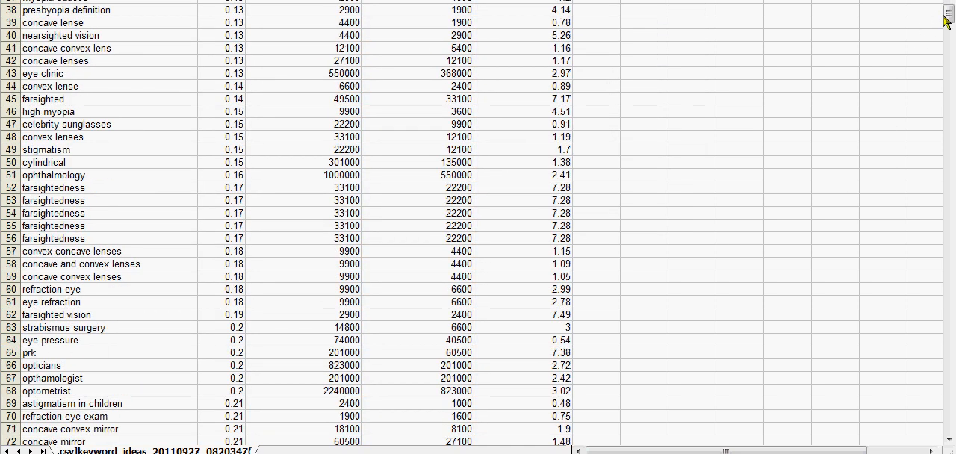
{"action": "left_click_drag", "start_coordinate": [947, 14], "coordinate": [929, 107]}
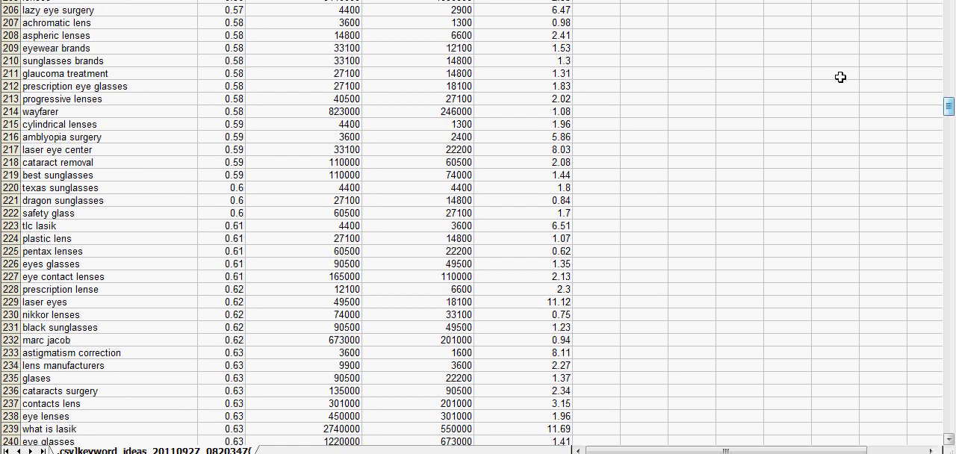
{"action": "left_click_drag", "start_coordinate": [12, 189], "coordinate": [11, 446]}
{"action": "left_click_drag", "start_coordinate": [15, 447], "coordinate": [15, 447]}
{"action": "left_click_drag", "start_coordinate": [59, 416], "coordinate": [78, 340]}
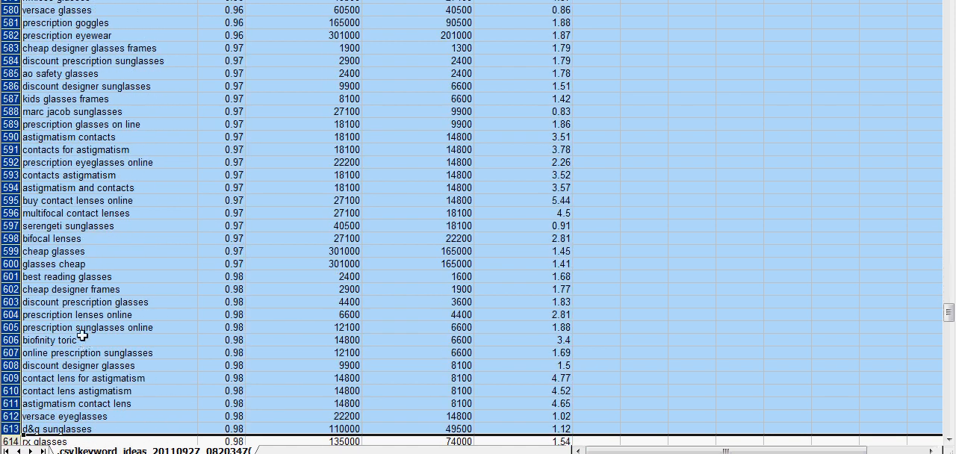
{"action": "right_click", "coordinate": [77, 337]}
{"action": "left_click", "coordinate": [127, 233]}
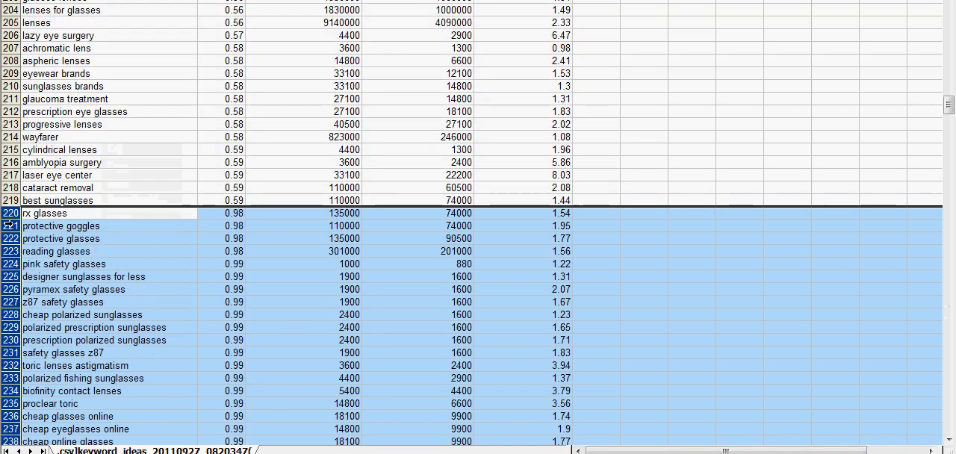
{"action": "right_click", "coordinate": [61, 247]}
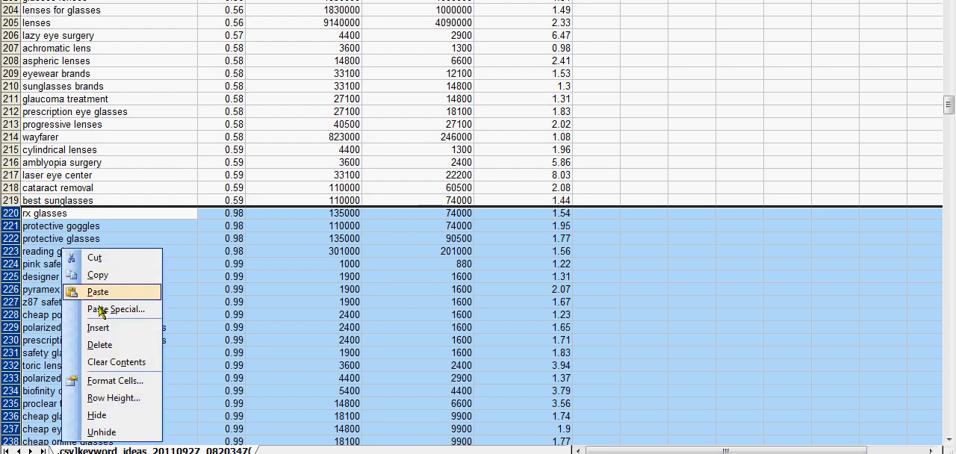
{"action": "left_click", "coordinate": [122, 337]}
{"action": "left_click", "coordinate": [122, 334]}
- Auto-fit the width of the competition column to its contents
{"action": "scroll", "coordinate": [217, 299], "scroll_direction": "up", "scroll_amount": 20}
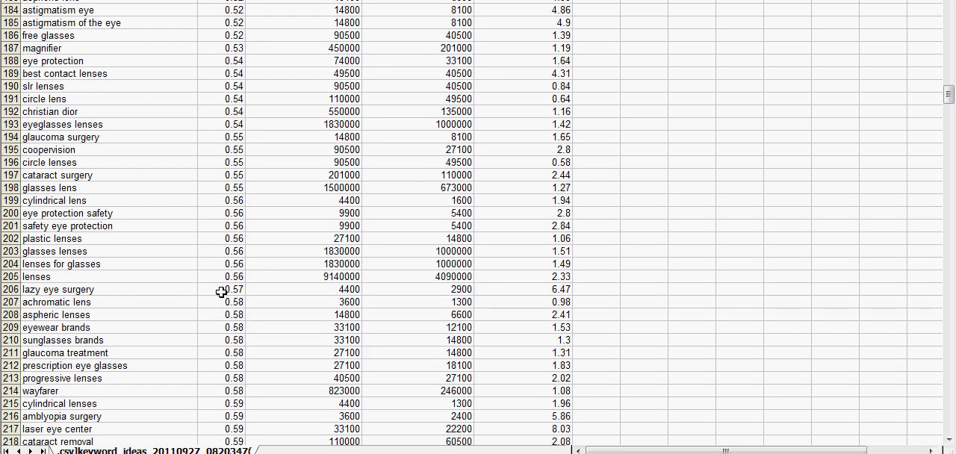
{"action": "scroll", "coordinate": [221, 283], "scroll_direction": "up", "scroll_amount": 20}
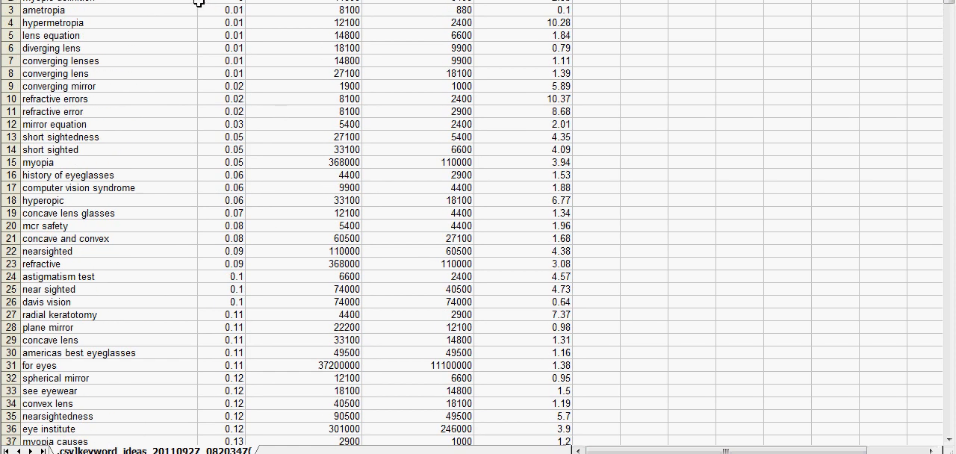
{"action": "double_click", "coordinate": [245, 0]}
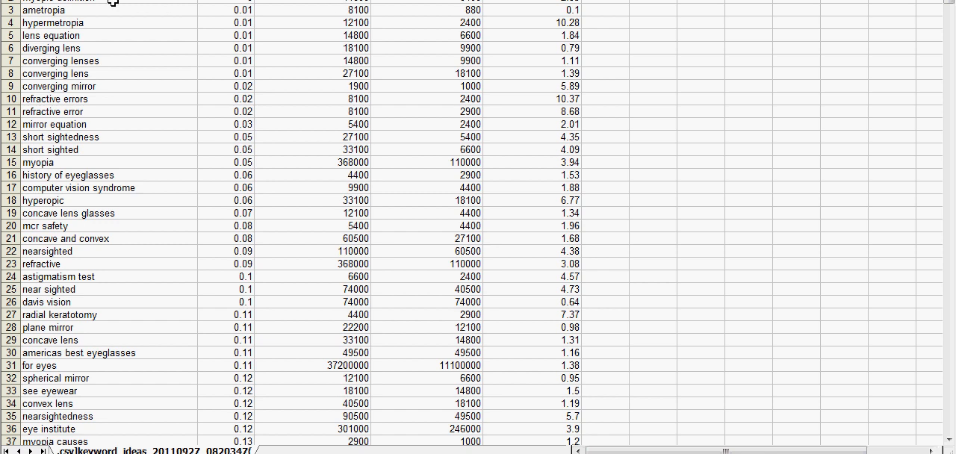
- Fill the local monthly searches and CPC cells of the "refractive errors" and "refractive error" rows with yellow
{"action": "left_click", "coordinate": [86, 100]}
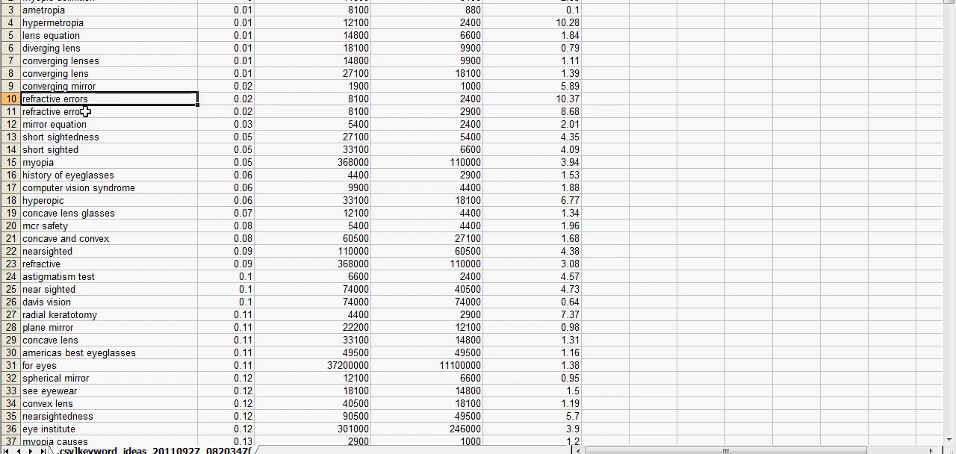
{"action": "left_click", "coordinate": [86, 111]}
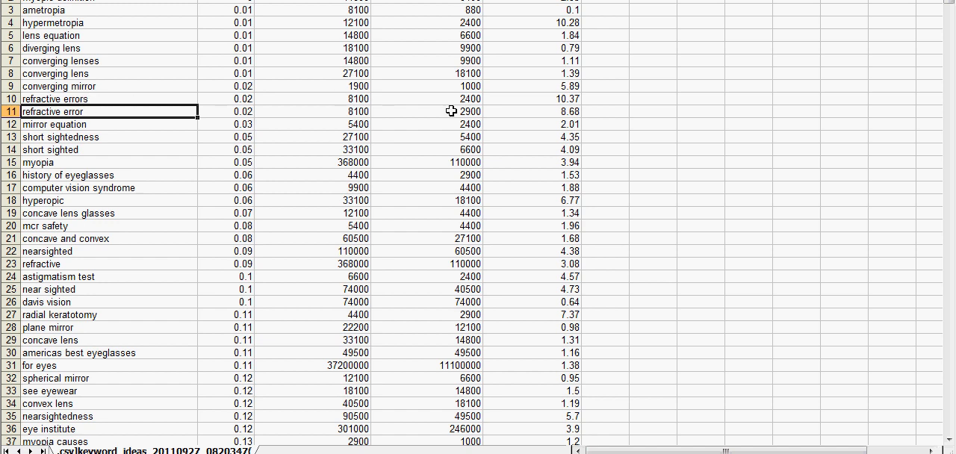
{"action": "mouse_move", "coordinate": [453, 104]}
{"action": "left_mouse_down"}
{"action": "mouse_move", "coordinate": [454, 95]}
{"action": "mouse_move", "coordinate": [458, 110]}
{"action": "left_mouse_up"}
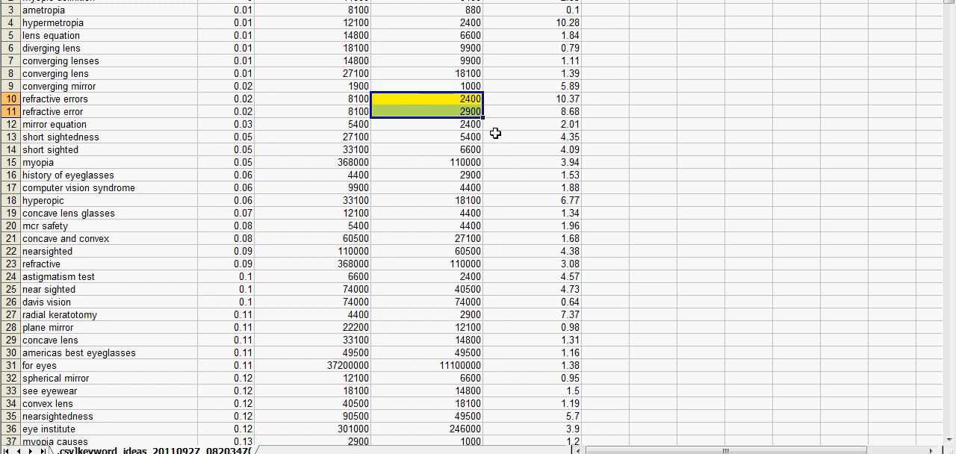
{"action": "left_click", "coordinate": [493, 114]}
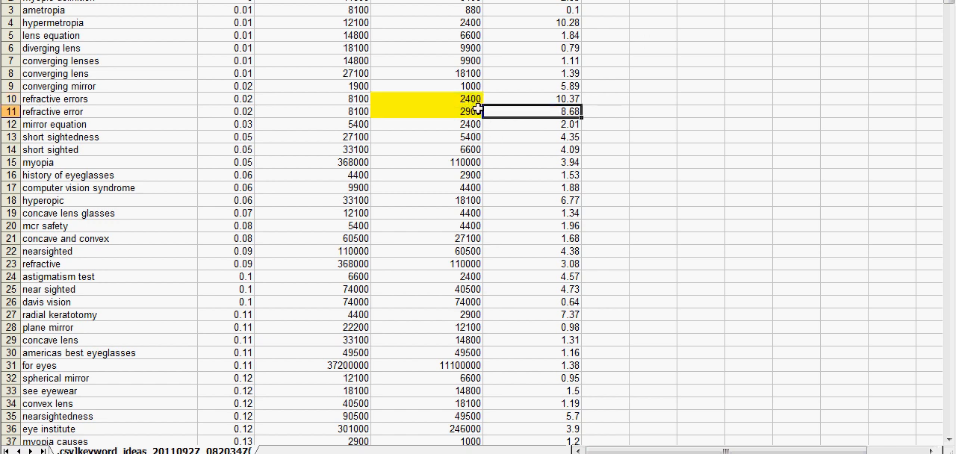
{"action": "left_click_drag", "start_coordinate": [549, 99], "coordinate": [556, 110]}
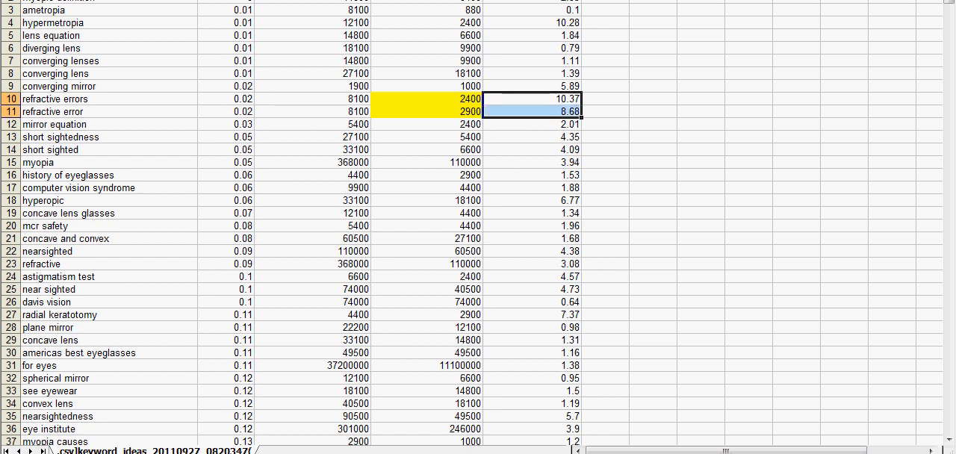
{"action": "left_click", "coordinate": [568, 133]}
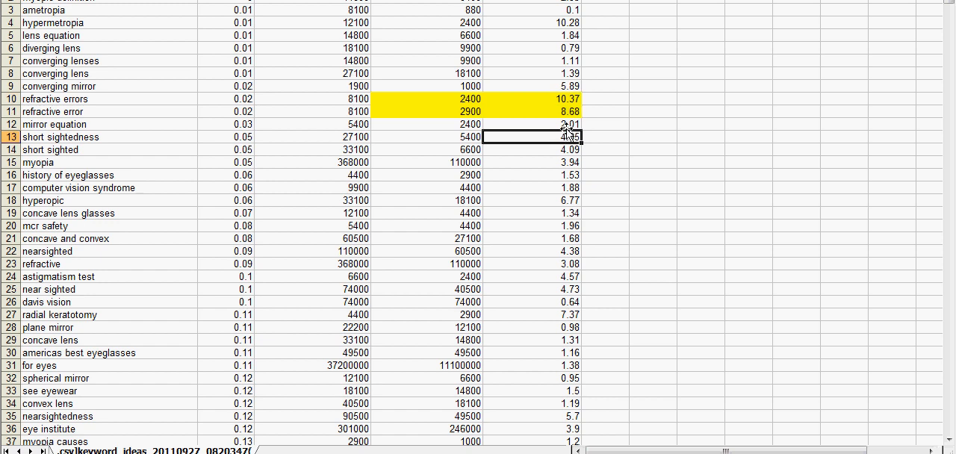
- Remove the yellow fill from the local searches and CPC cells in rows 10 and 11
{"action": "left_click_drag", "start_coordinate": [539, 102], "coordinate": [457, 112]}
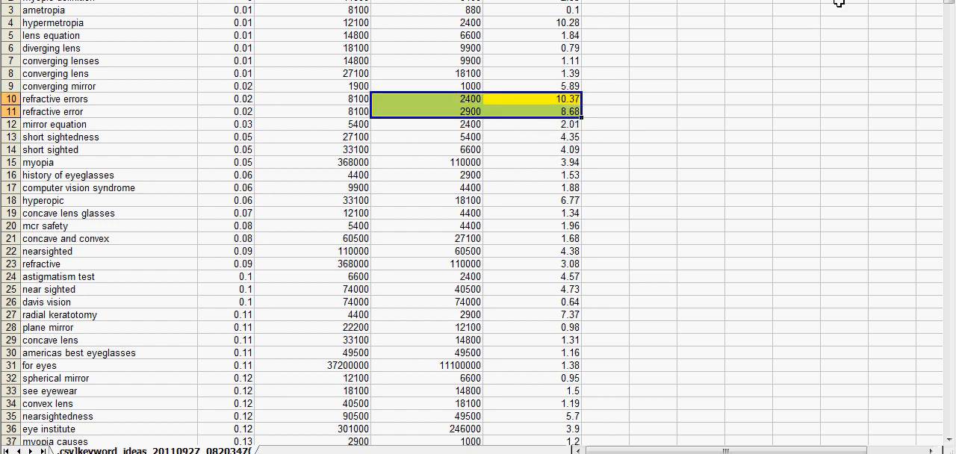
{"action": "left_click", "coordinate": [864, 0]}
{"action": "left_click", "coordinate": [898, 0]}
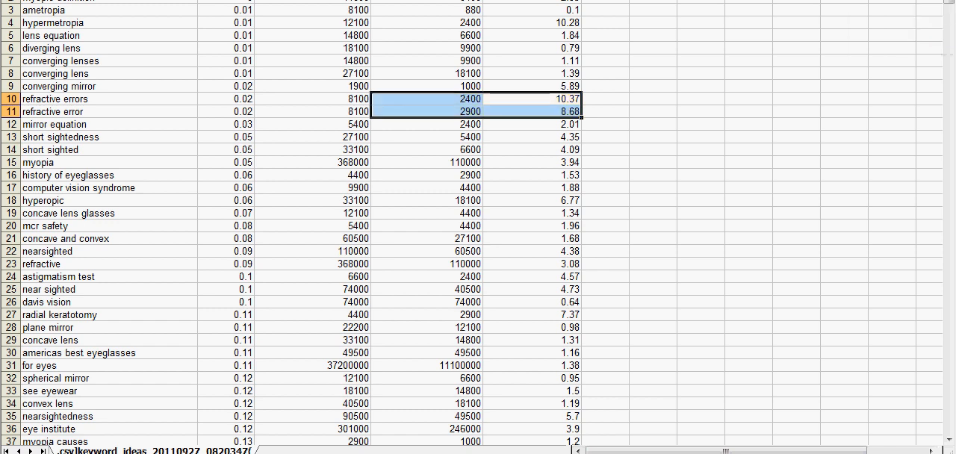
{"action": "left_click", "coordinate": [540, 171]}
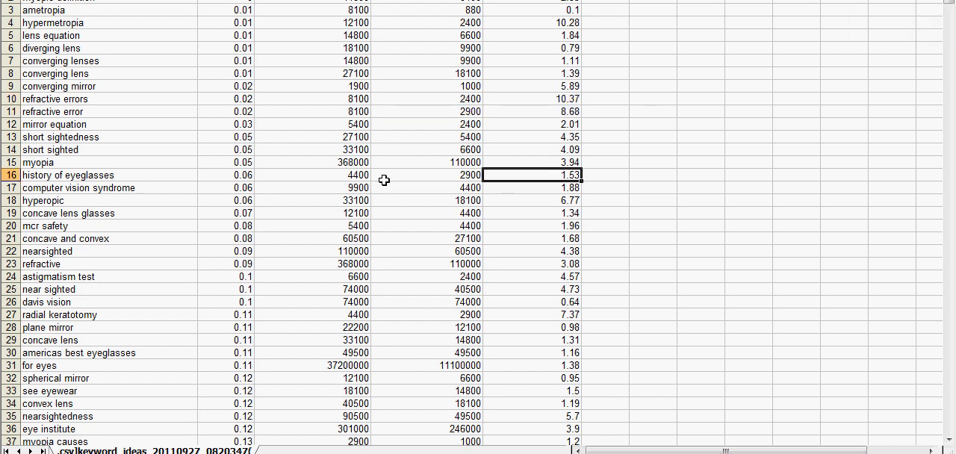
- Sort the whole table alphabetically by Keyword in ascending order, treating the first row as a header
{"action": "scroll", "coordinate": [302, 200], "scroll_direction": "down", "scroll_amount": 2}
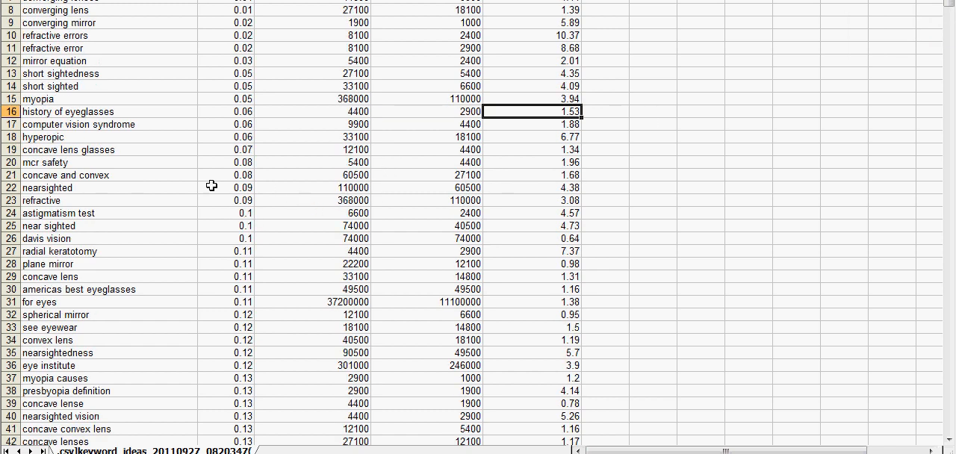
{"action": "scroll", "coordinate": [162, 162], "scroll_direction": "up", "scroll_amount": 2}
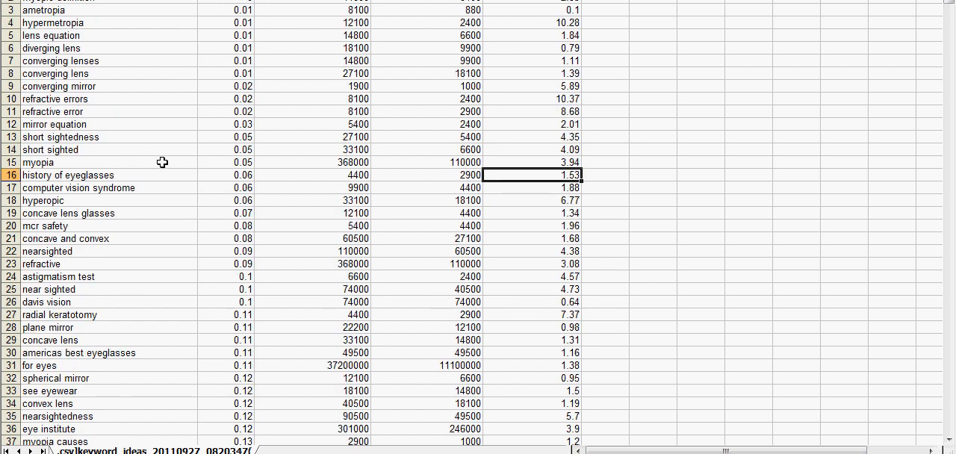
{"action": "left_click", "coordinate": [109, 2]}
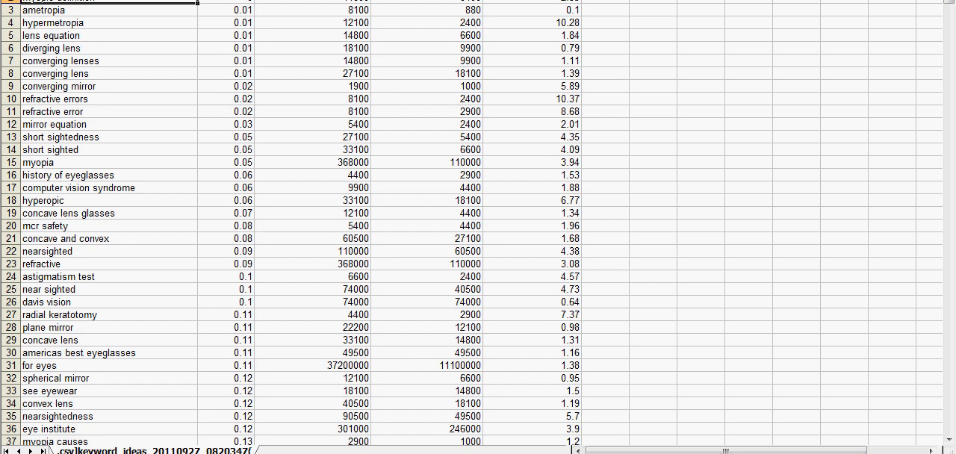
{"action": "key", "text": "alt+d"}
{"action": "key", "text": "s"}
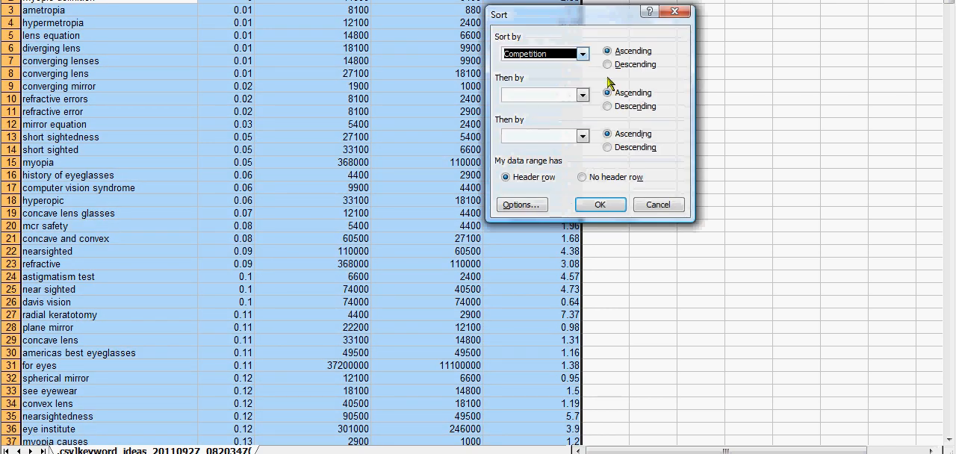
{"action": "left_click", "coordinate": [583, 55]}
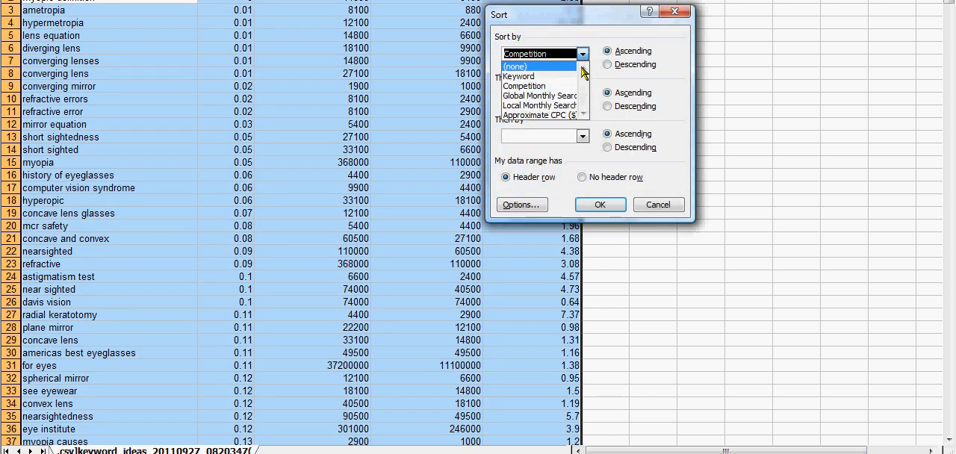
{"action": "left_click", "coordinate": [572, 76]}
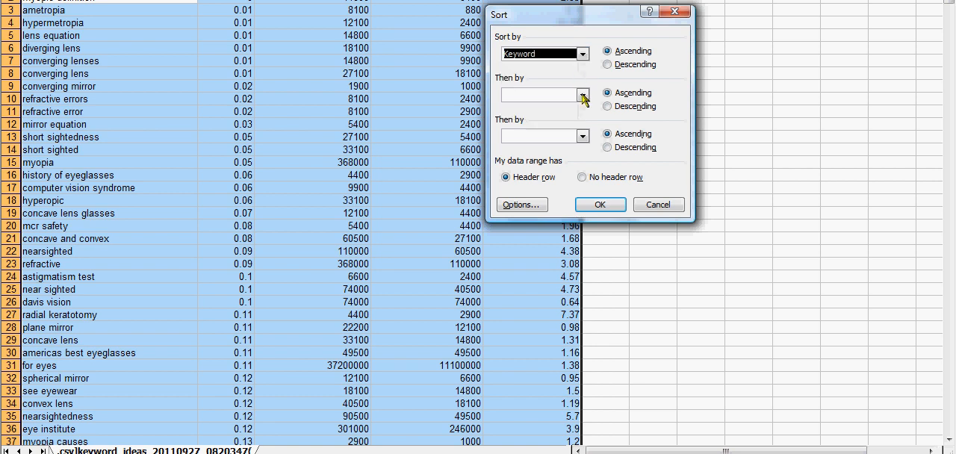
{"action": "left_click", "coordinate": [602, 205]}
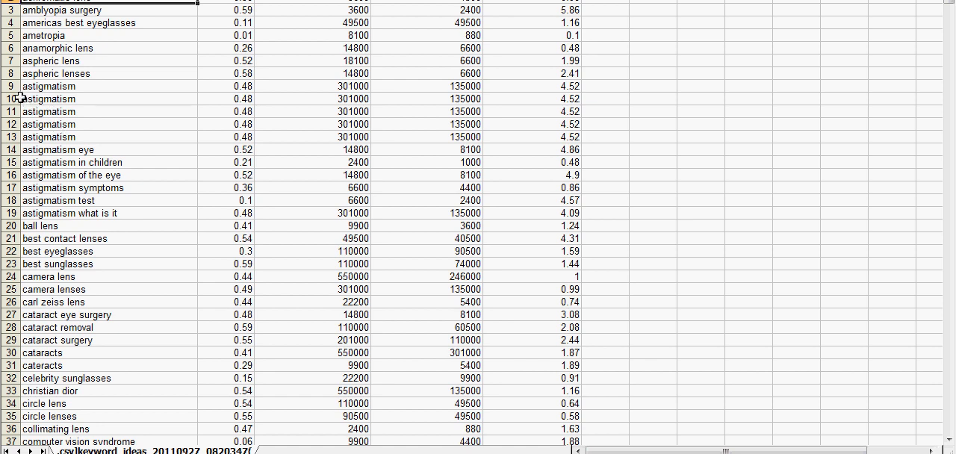
- Delete rows 10 through 13, which hold the duplicate "astigmatism" keywords, keeping the one in row 9
{"action": "left_click_drag", "start_coordinate": [11, 98], "coordinate": [11, 135]}
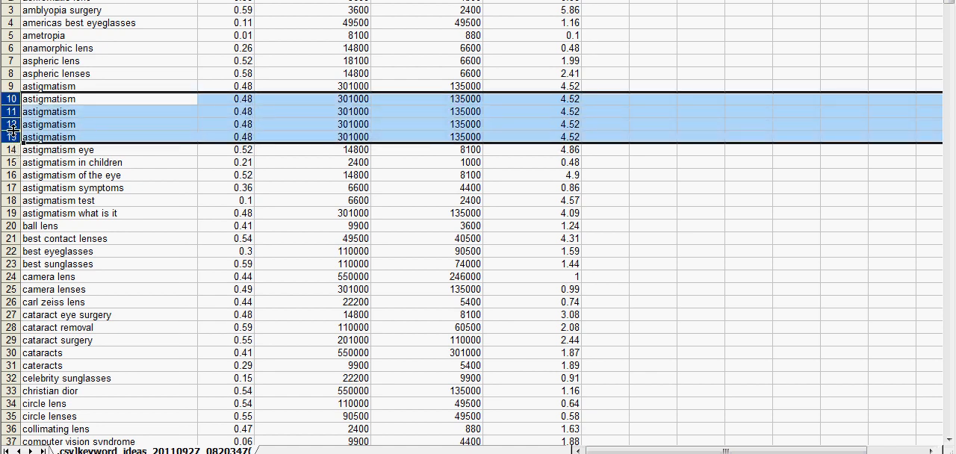
{"action": "right_click", "coordinate": [17, 127]}
{"action": "left_click", "coordinate": [54, 221]}
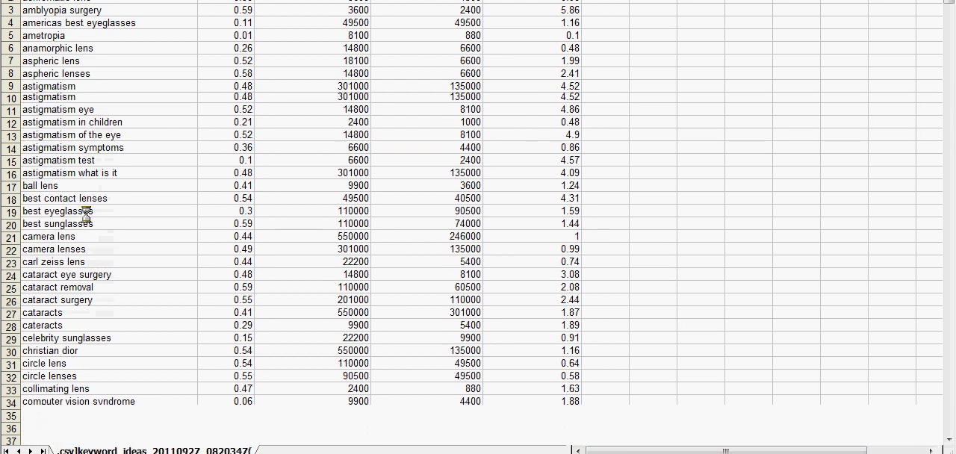
{"action": "left_click", "coordinate": [113, 185]}
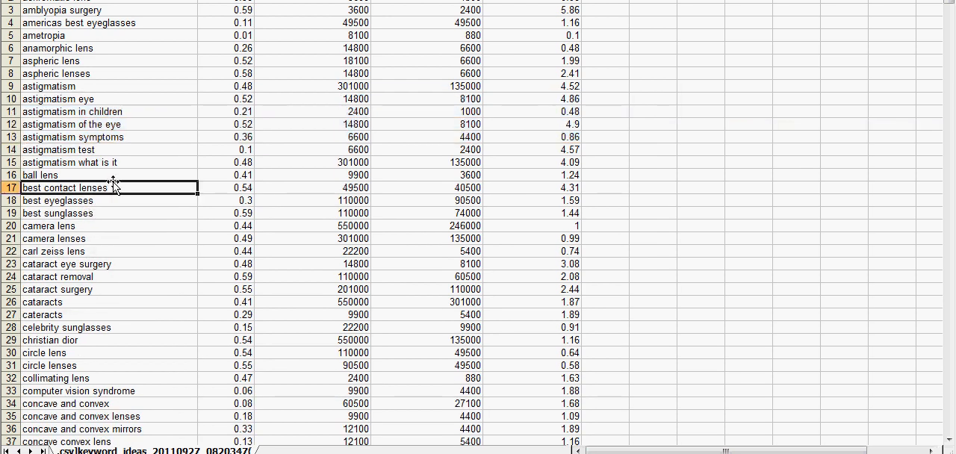
- Delete rows 20 and 21, which hold the unrelated keywords "camera lens" and "camera lenses"
{"action": "scroll", "coordinate": [113, 181], "scroll_direction": "down", "scroll_amount": 2}
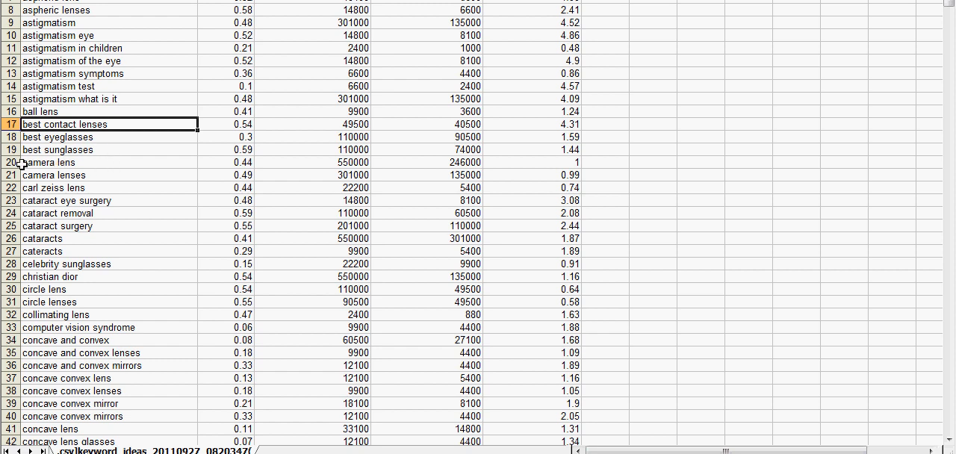
{"action": "left_click_drag", "start_coordinate": [12, 162], "coordinate": [12, 176]}
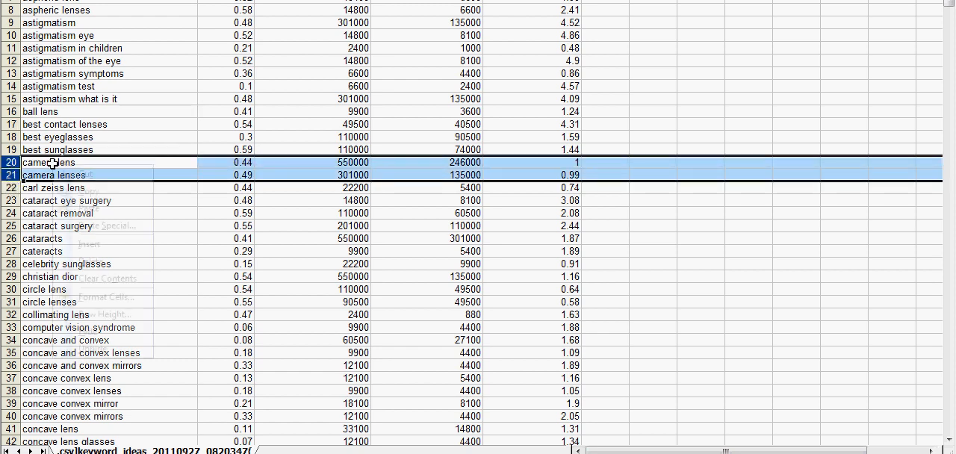
{"action": "right_click", "coordinate": [52, 165]}
{"action": "left_click", "coordinate": [91, 262]}
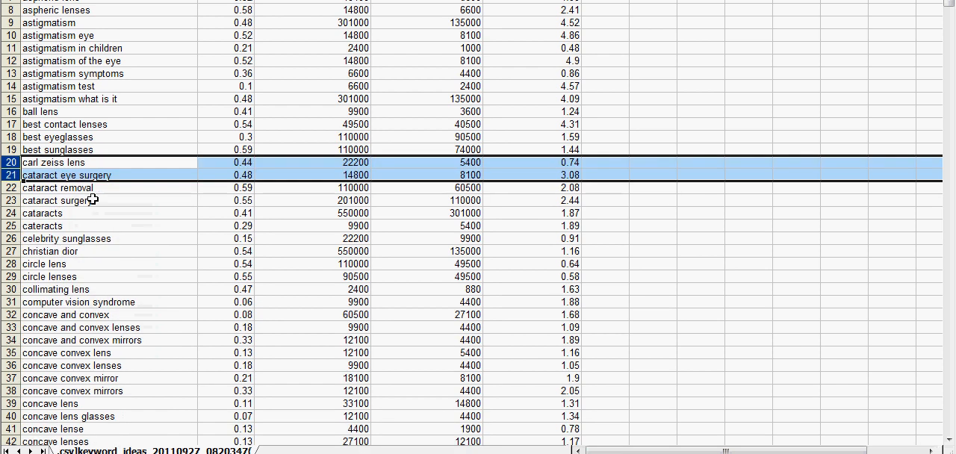
{"action": "left_click", "coordinate": [81, 160]}
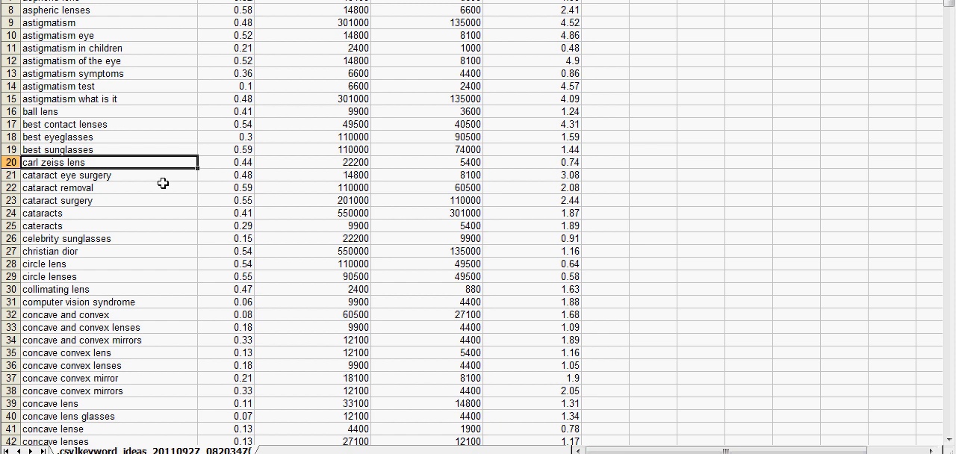
{"action": "left_click", "coordinate": [114, 214]}
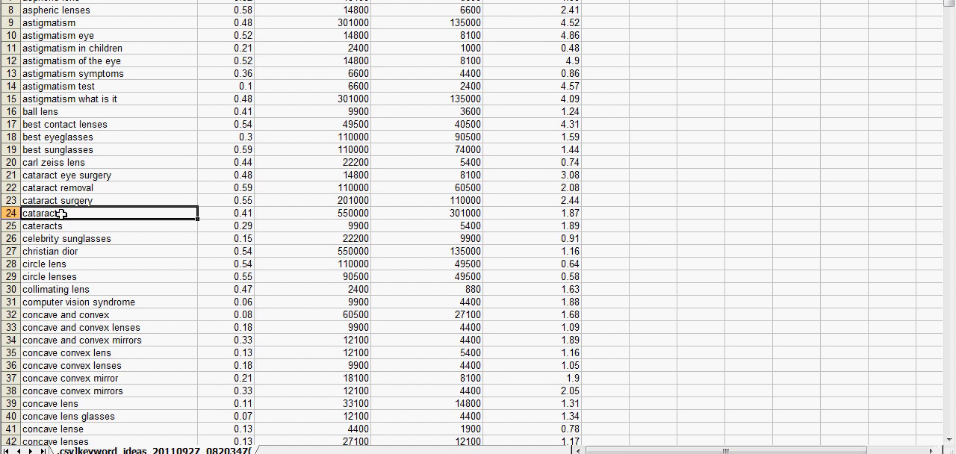
- Highlight the "cataracts" and "cateracts" keyword cells in rows 24 and 25 with a light yellow fill
{"action": "left_click_drag", "start_coordinate": [63, 216], "coordinate": [64, 223]}
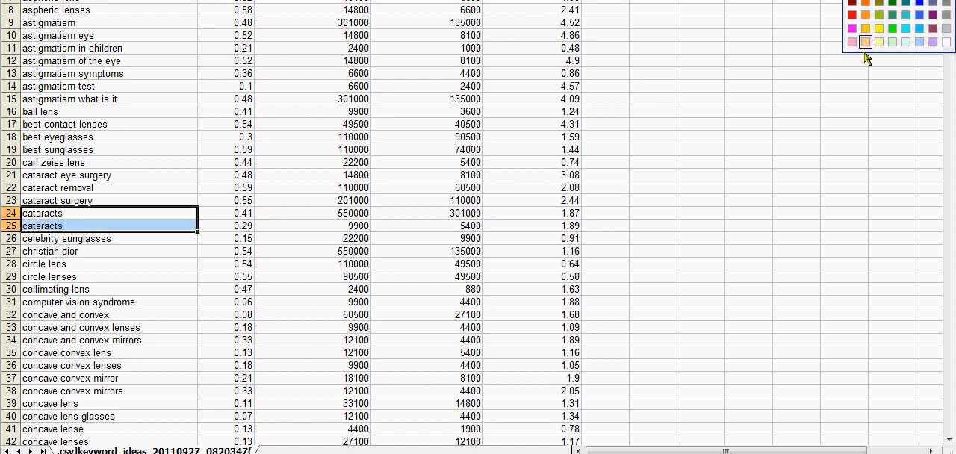
{"action": "left_click", "coordinate": [859, 58]}
{"action": "left_click", "coordinate": [162, 249]}
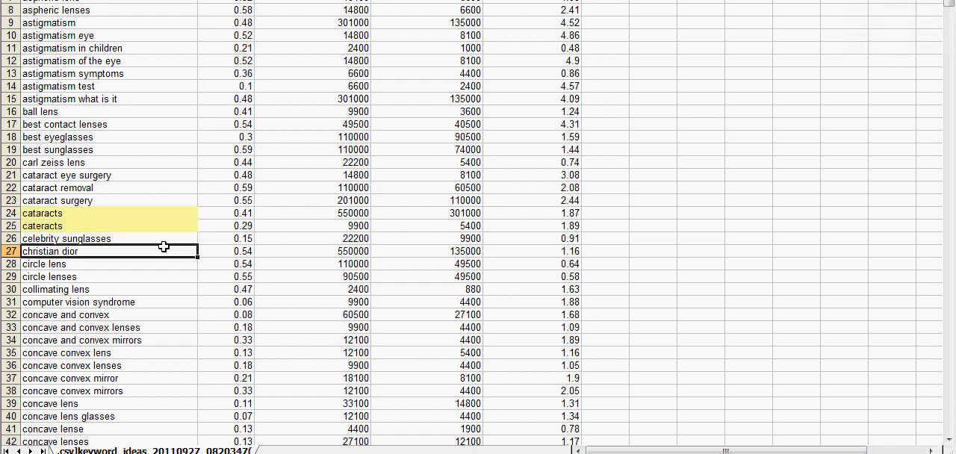
- Remove the yellow fill from the "cataracts" and "cateracts" cells in rows 24 and 25
{"action": "left_click_drag", "start_coordinate": [110, 215], "coordinate": [109, 224]}
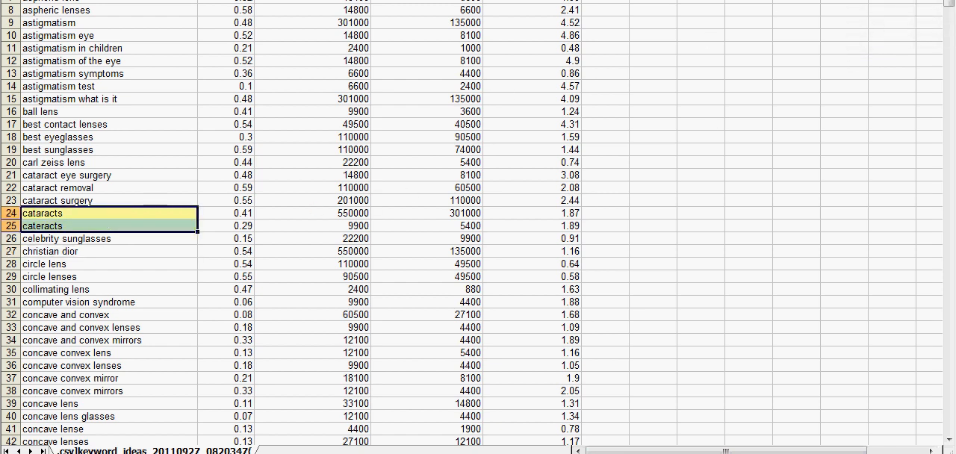
{"action": "left_click", "coordinate": [863, 0]}
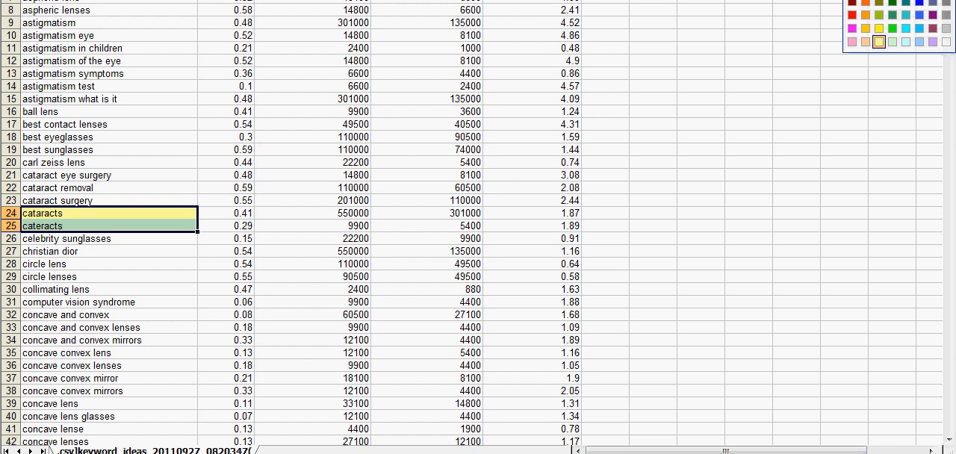
{"action": "left_click", "coordinate": [900, 1]}
{"action": "left_click", "coordinate": [422, 202]}
- Dismiss the Windows color scheme prompt and delete rows 37 and 38, which hold "concave convex mirror" and "concave convex mirrors"
{"action": "scroll", "coordinate": [374, 202], "scroll_direction": "down", "scroll_amount": 2}
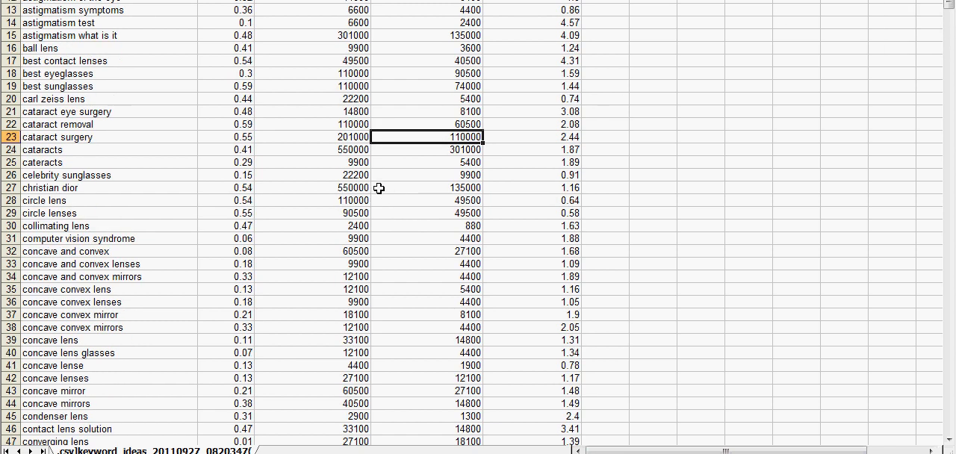
{"action": "scroll", "coordinate": [371, 179], "scroll_direction": "down", "scroll_amount": 2}
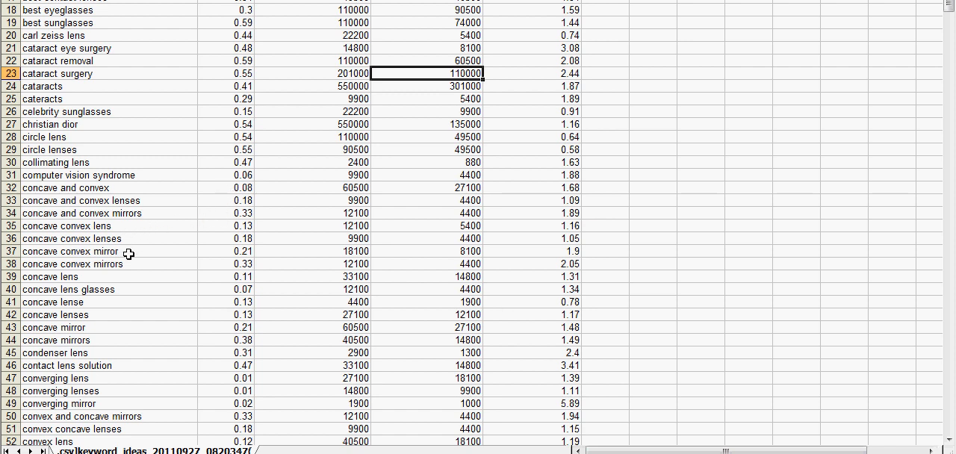
{"action": "scroll", "coordinate": [143, 266], "scroll_direction": "down", "scroll_amount": 2}
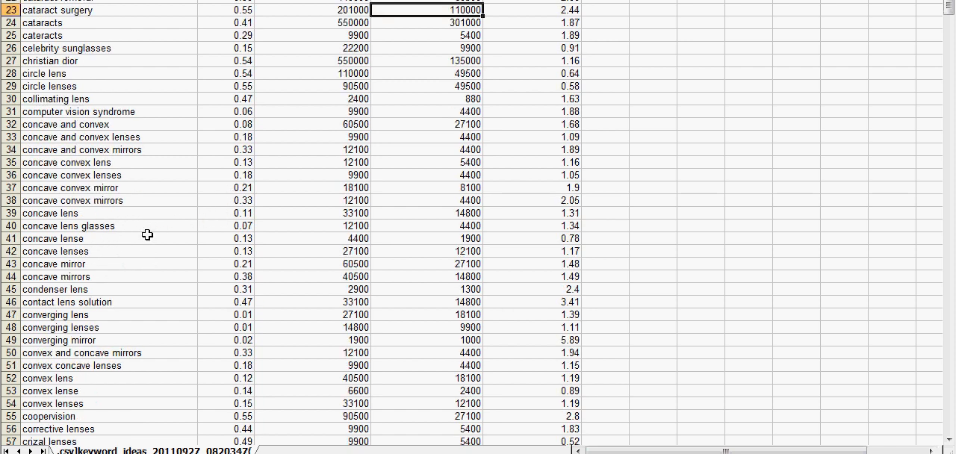
{"action": "left_click_drag", "start_coordinate": [119, 189], "coordinate": [123, 198]}
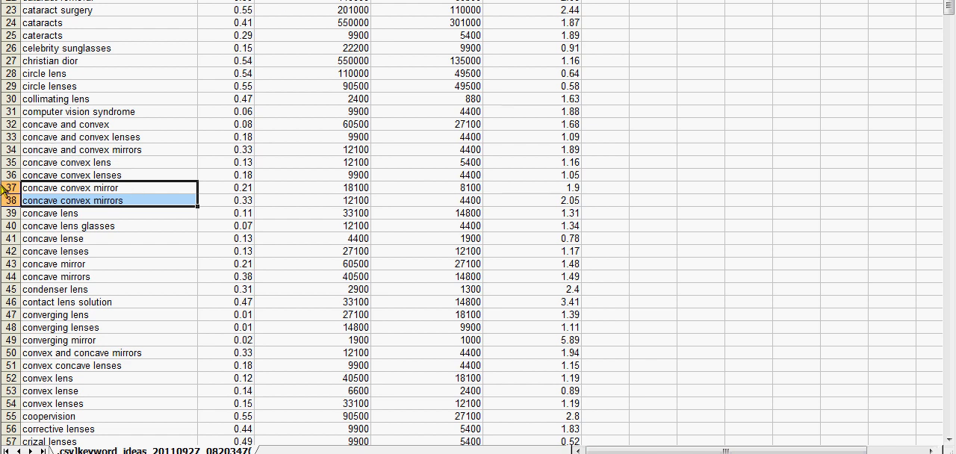
{"action": "left_click_drag", "start_coordinate": [7, 183], "coordinate": [6, 187]}
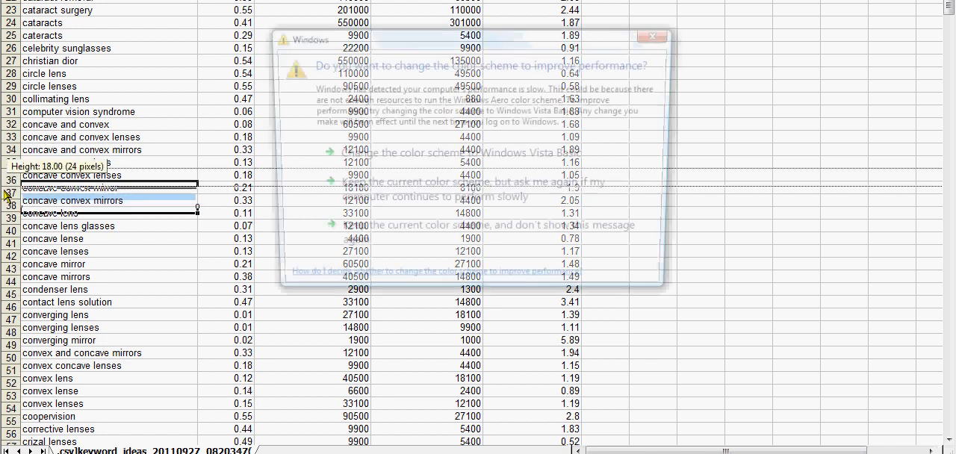
{"action": "left_click", "coordinate": [660, 37]}
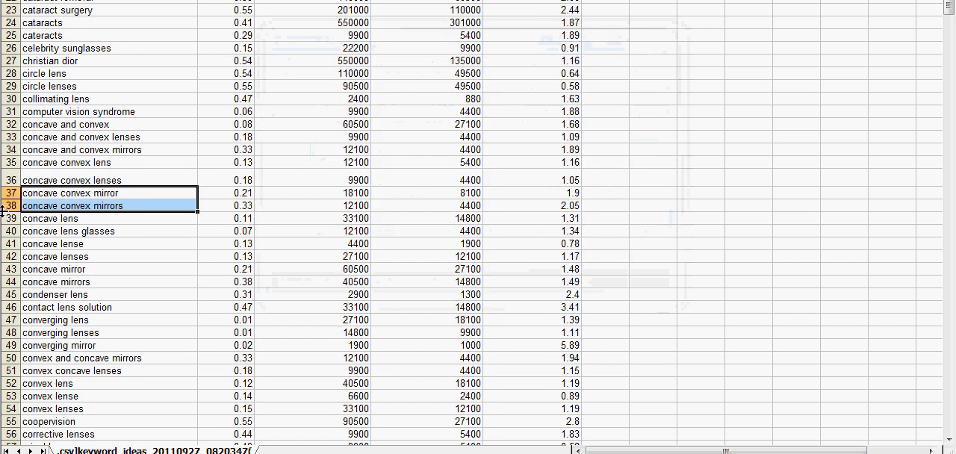
{"action": "left_click", "coordinate": [10, 193]}
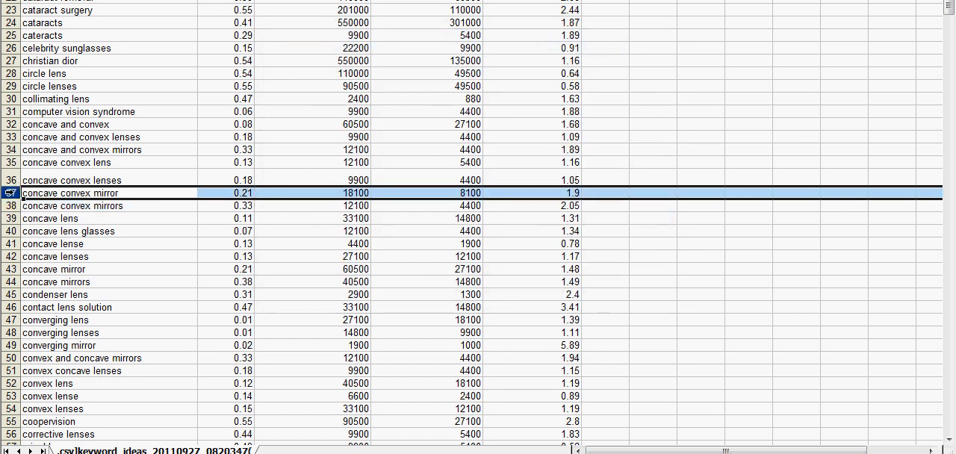
{"action": "left_click_drag", "start_coordinate": [7, 192], "coordinate": [7, 206]}
{"action": "right_click", "coordinate": [43, 203]}
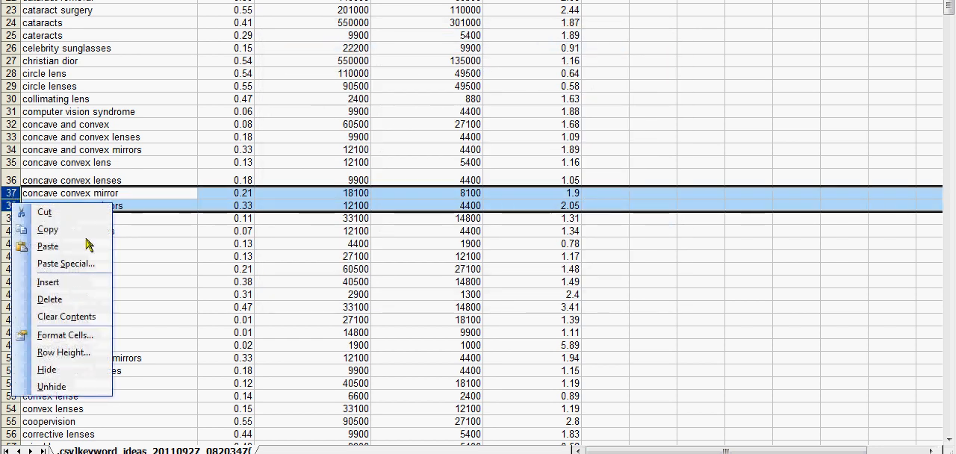
{"action": "left_click", "coordinate": [56, 301]}
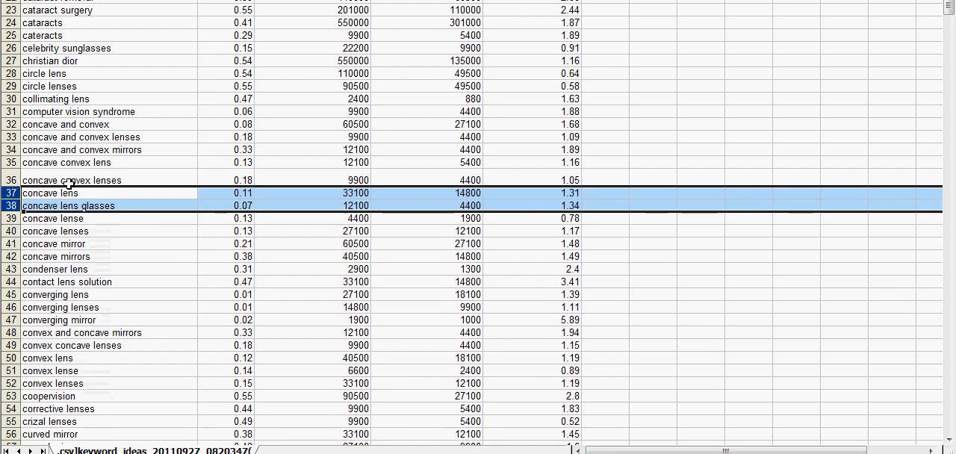
- Delete row 34, which holds the unrelated keyword "concave and convex mirrors"
{"action": "left_click", "coordinate": [13, 150]}
{"action": "right_click", "coordinate": [60, 153]}
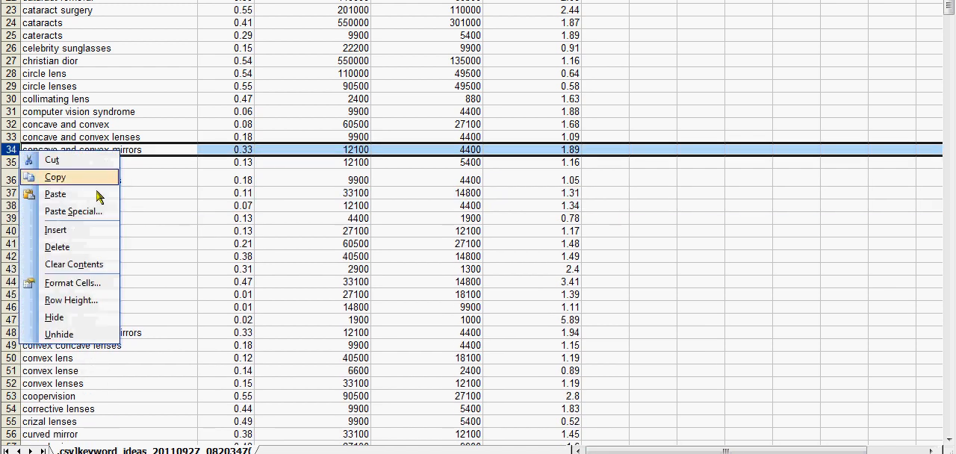
{"action": "left_click", "coordinate": [90, 249]}
- Delete rows 46 and 47, which hold the keywords "converging mirror" and "convex and concave mirrors"
{"action": "scroll", "coordinate": [168, 240], "scroll_direction": "down", "scroll_amount": 2}
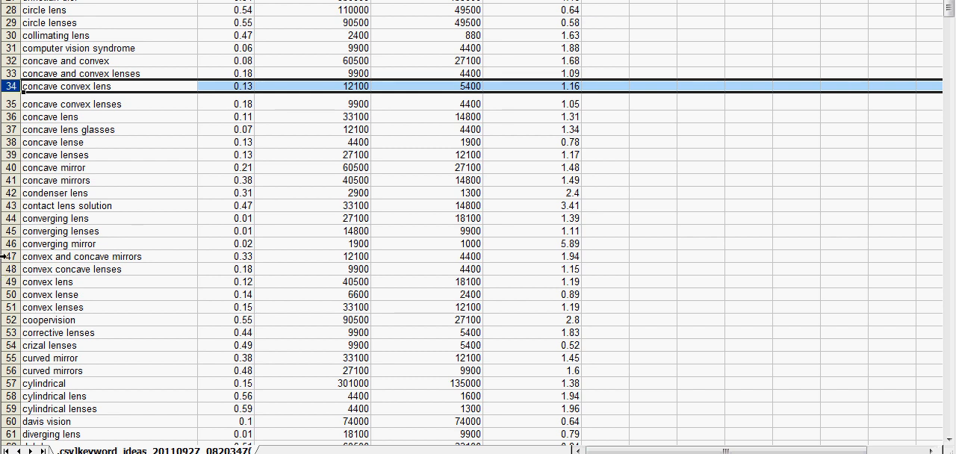
{"action": "left_click_drag", "start_coordinate": [11, 243], "coordinate": [11, 256]}
{"action": "right_click", "coordinate": [11, 256]}
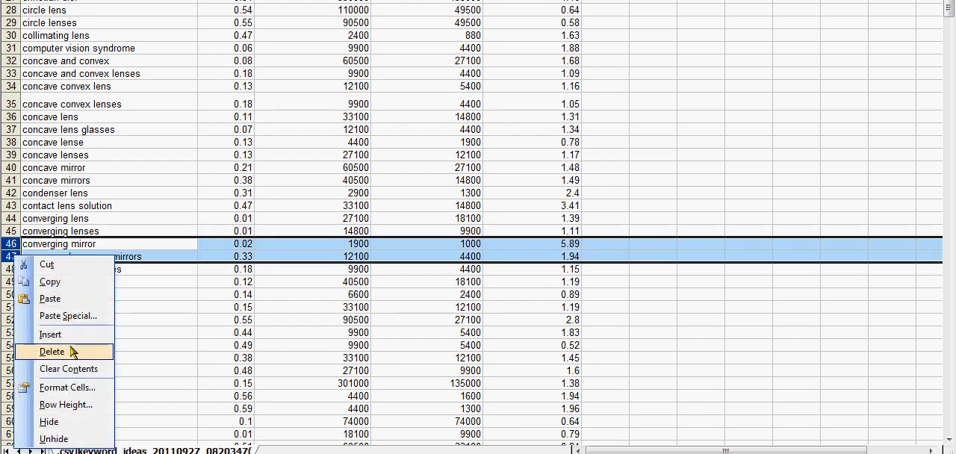
{"action": "left_click", "coordinate": [75, 351]}
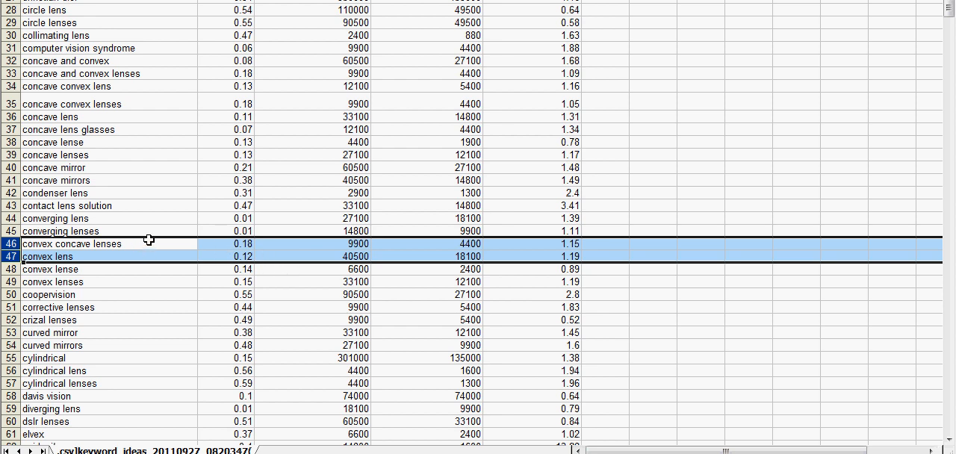
- Delete rows 53 and 54, which hold the unrelated keywords "curved mirror" and "curved mirrors"
{"action": "scroll", "coordinate": [142, 273], "scroll_direction": "down", "scroll_amount": 3}
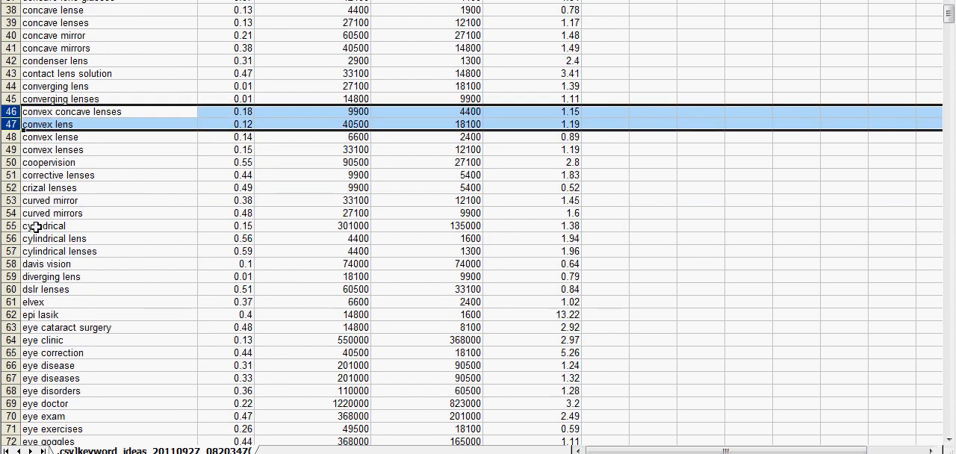
{"action": "left_click_drag", "start_coordinate": [10, 200], "coordinate": [10, 215]}
{"action": "right_click", "coordinate": [11, 200]}
{"action": "left_click", "coordinate": [71, 300]}
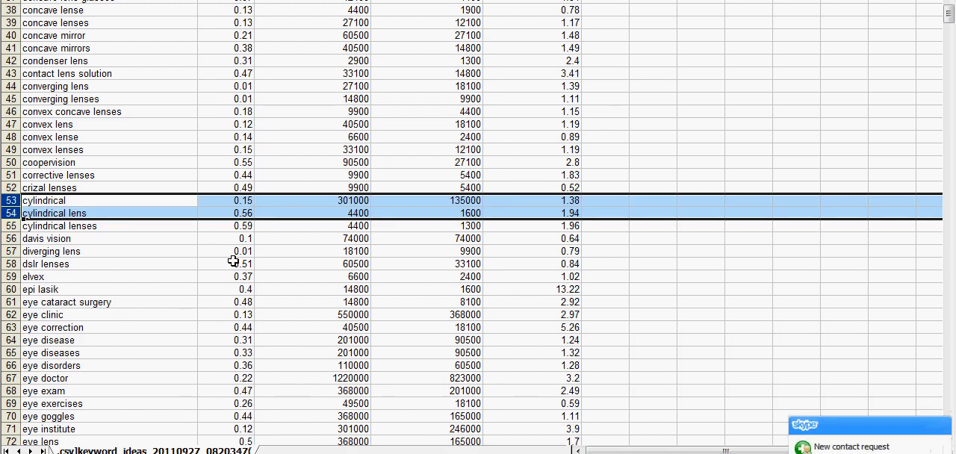
{"action": "left_click", "coordinate": [271, 247]}
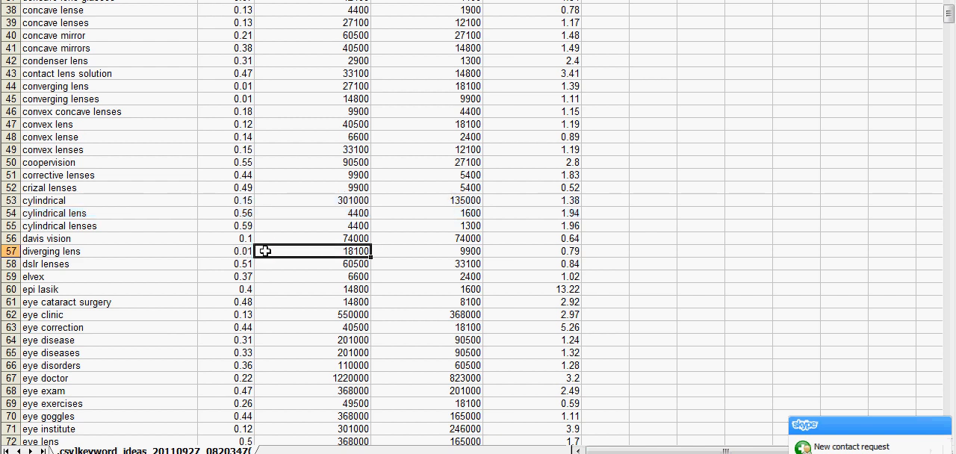
- Reduce the height of row 35, "concave convex lenses", to about match the neighbouring rows
{"action": "scroll", "coordinate": [232, 255], "scroll_direction": "down", "scroll_amount": 5}
{"action": "scroll", "coordinate": [233, 255], "scroll_direction": "up", "scroll_amount": 5}
{"action": "scroll", "coordinate": [232, 255], "scroll_direction": "up", "scroll_amount": 12}
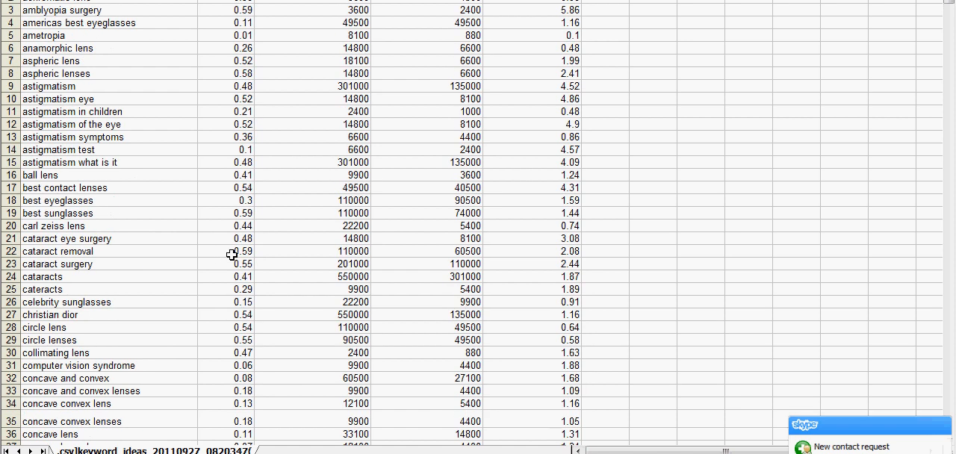
{"action": "scroll", "coordinate": [233, 255], "scroll_direction": "down", "scroll_amount": 5}
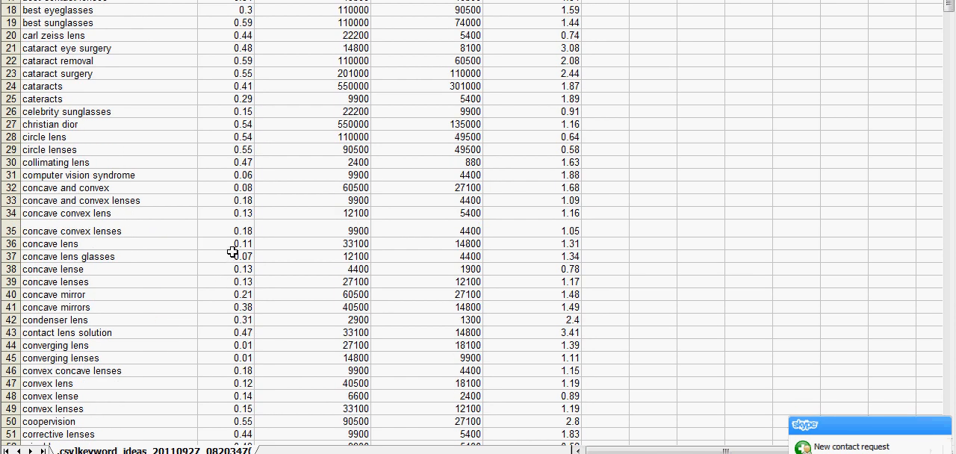
{"action": "scroll", "coordinate": [233, 254], "scroll_direction": "down", "scroll_amount": 2}
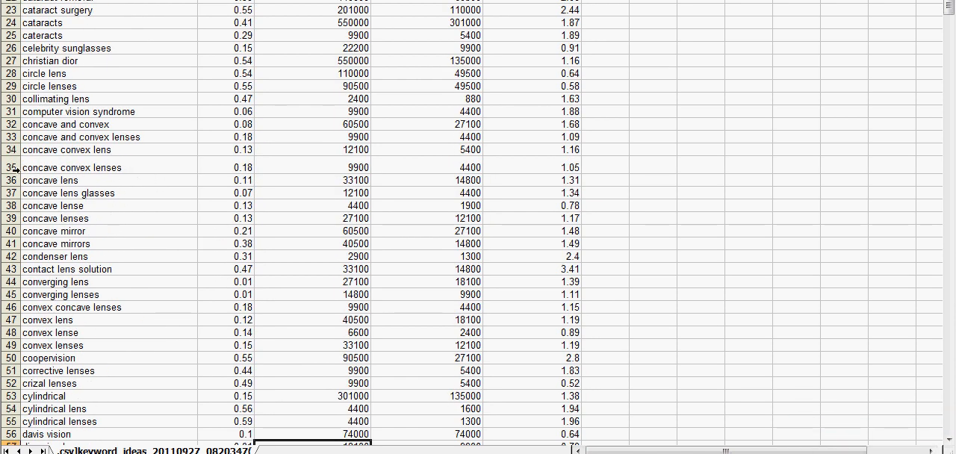
{"action": "left_click_drag", "start_coordinate": [17, 172], "coordinate": [17, 166]}
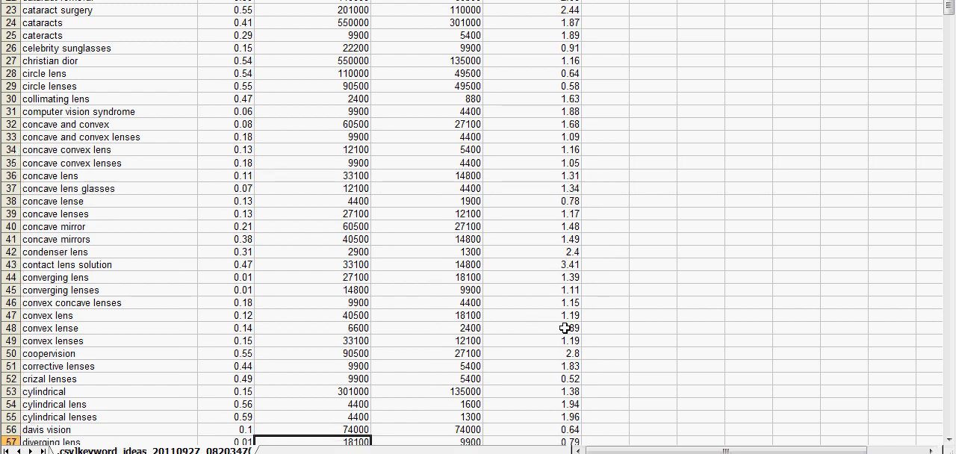